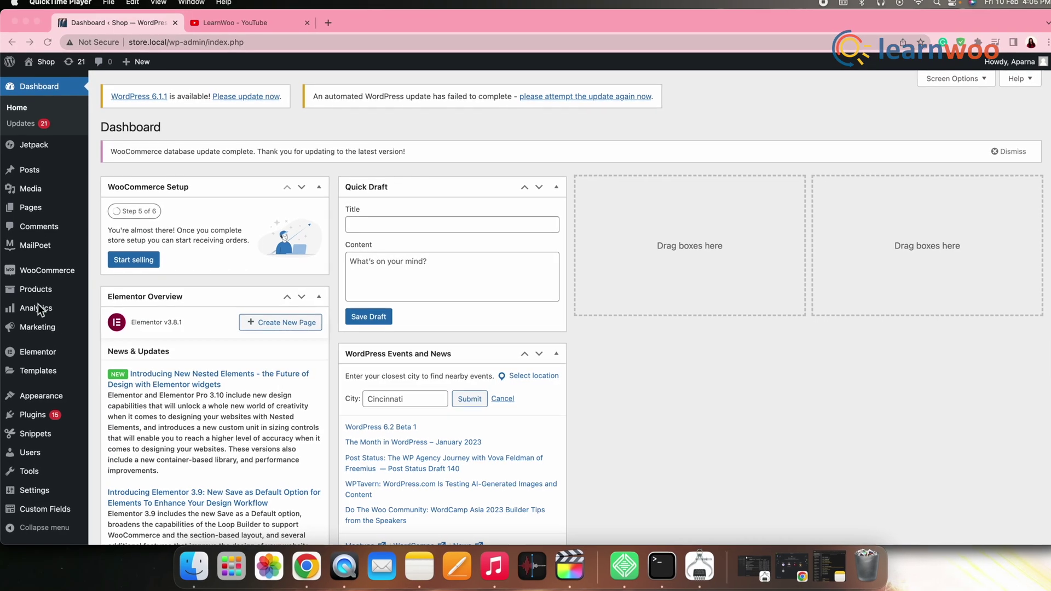
Step: Upload the YouTube video gallery premium 1.2.0 zip, install it, and activate the plugin
{"action": "mouse_move", "coordinate": [38, 413]}
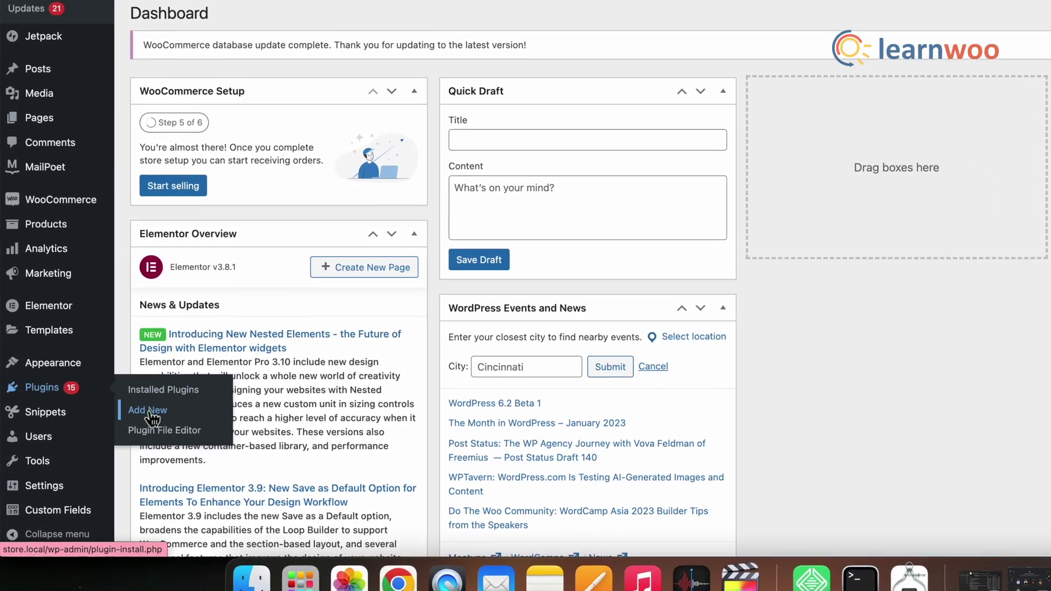
{"action": "left_click", "coordinate": [140, 417]}
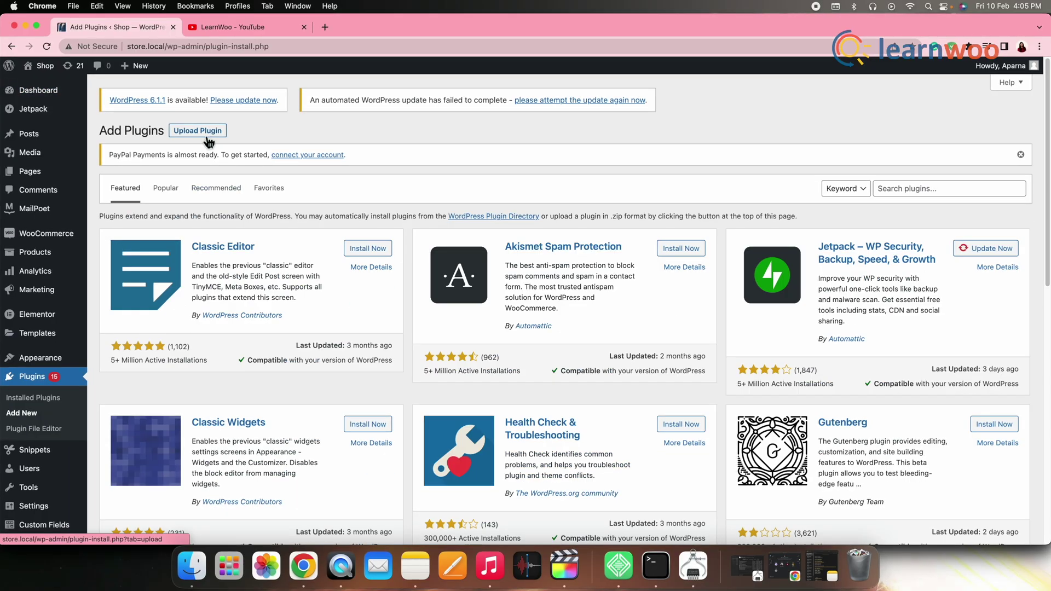
{"action": "left_click", "coordinate": [206, 138]}
{"action": "left_click", "coordinate": [489, 262]}
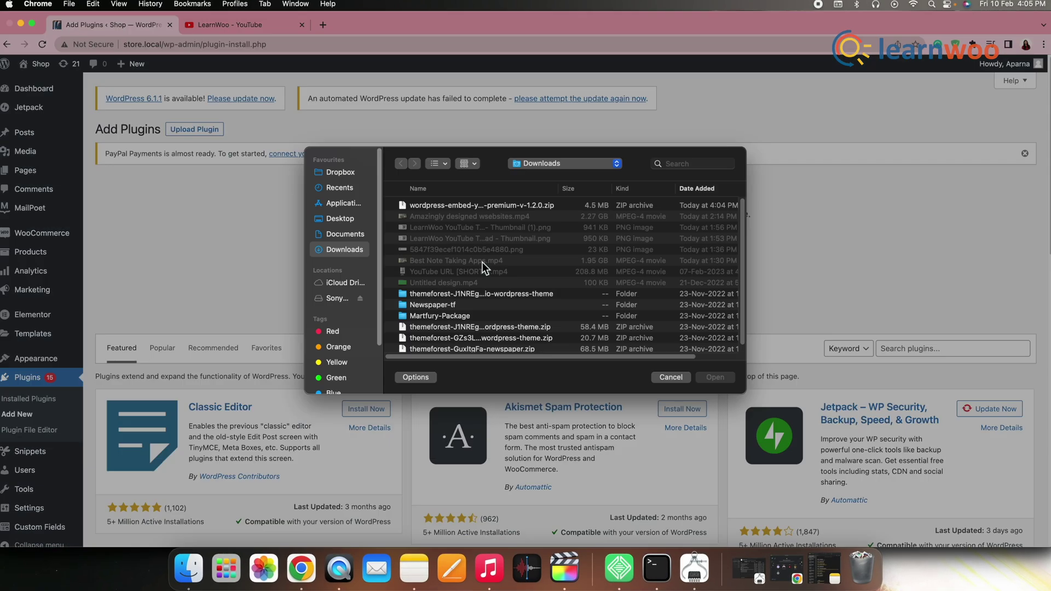
{"action": "left_click", "coordinate": [452, 206]}
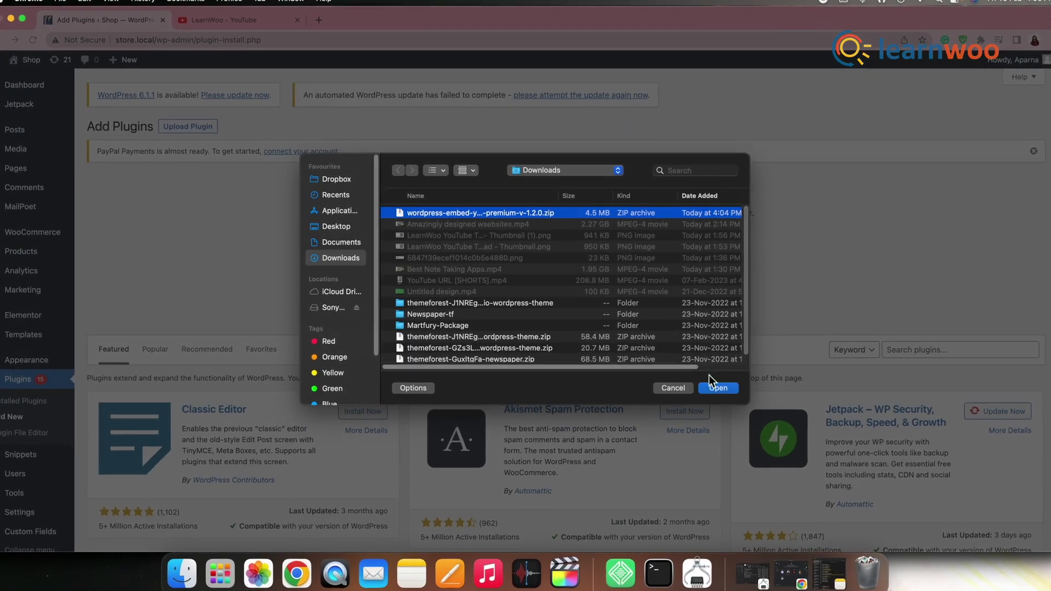
{"action": "left_click", "coordinate": [720, 388]}
{"action": "left_click", "coordinate": [652, 263]}
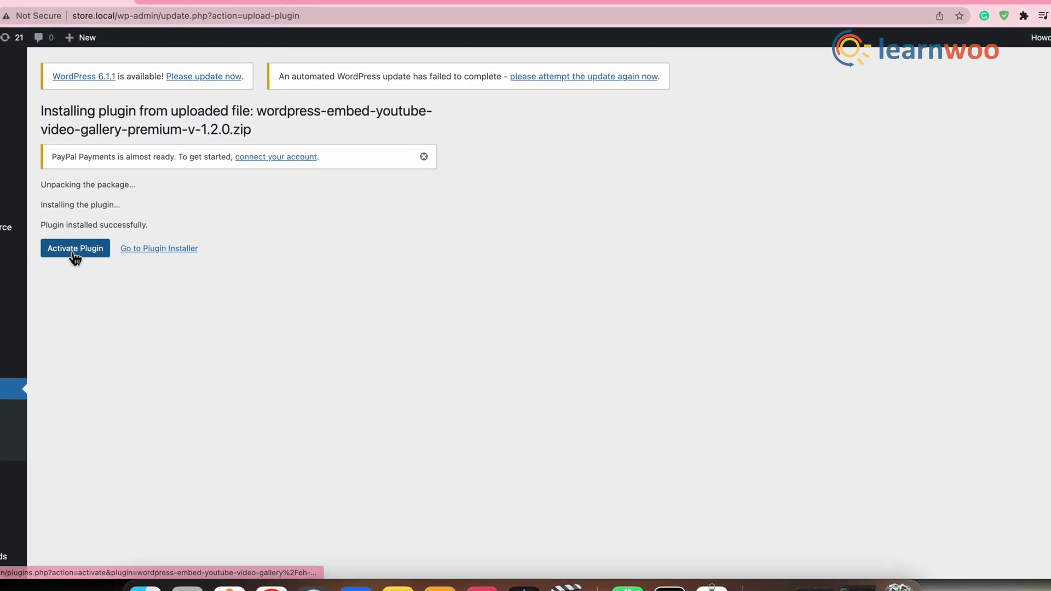
{"action": "left_click", "coordinate": [74, 253]}
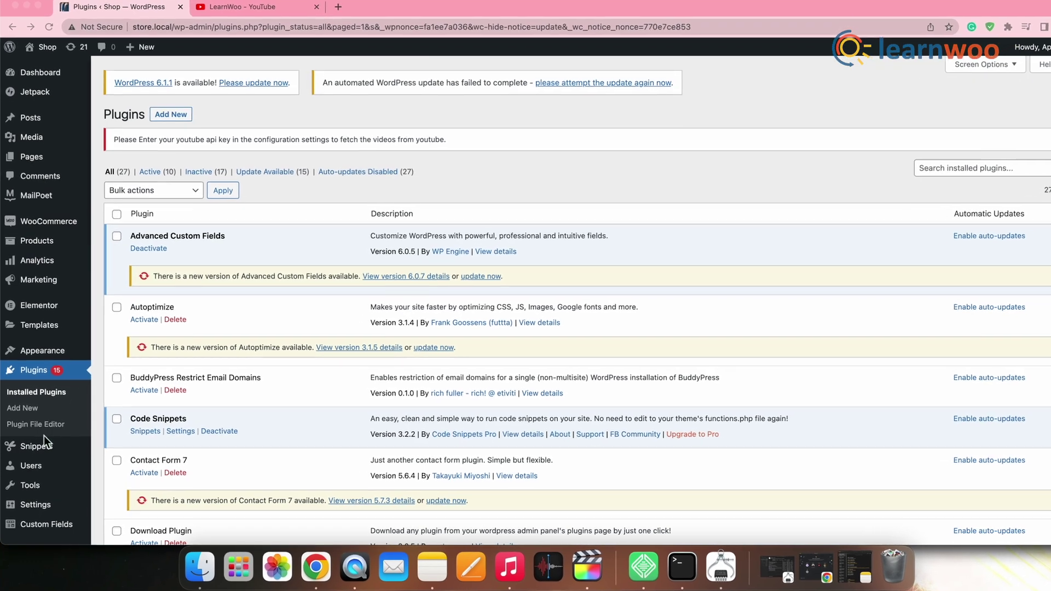
{"action": "scroll", "coordinate": [44, 432], "scroll_direction": "down", "scroll_amount": 3}
{"action": "scroll", "coordinate": [46, 434], "scroll_direction": "down", "scroll_amount": 5}
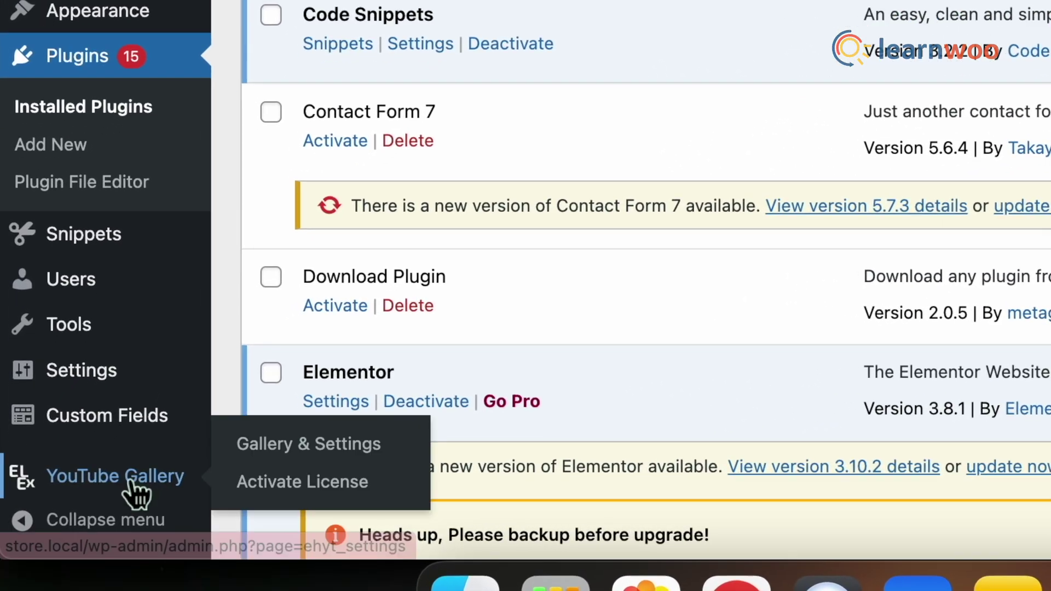
Step: Paste the YouTube API key into the gallery plugin's Settings and save the changes
{"action": "left_click", "coordinate": [115, 487]}
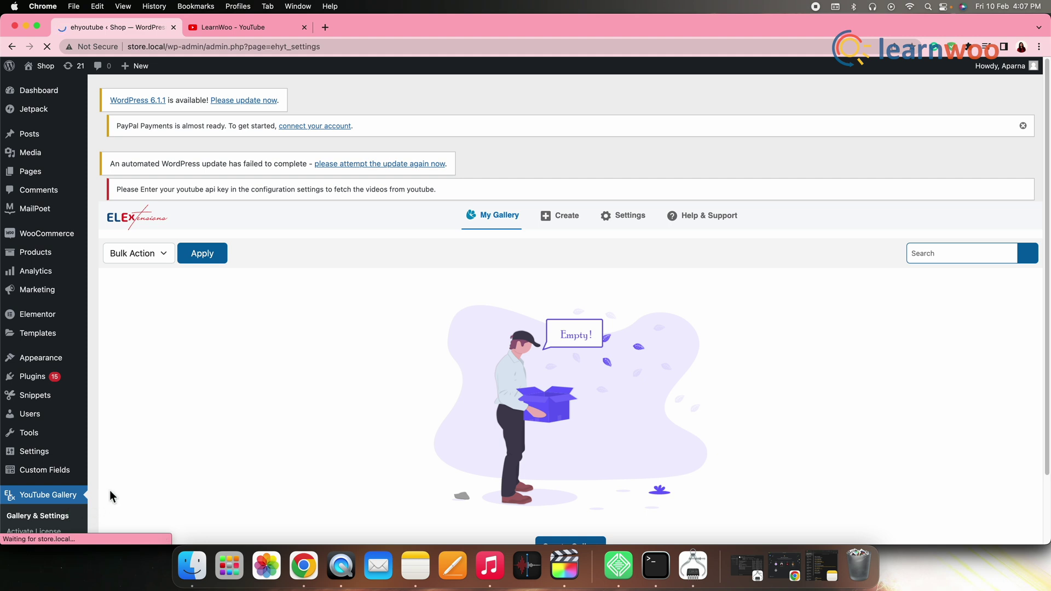
{"action": "left_click", "coordinate": [624, 215]}
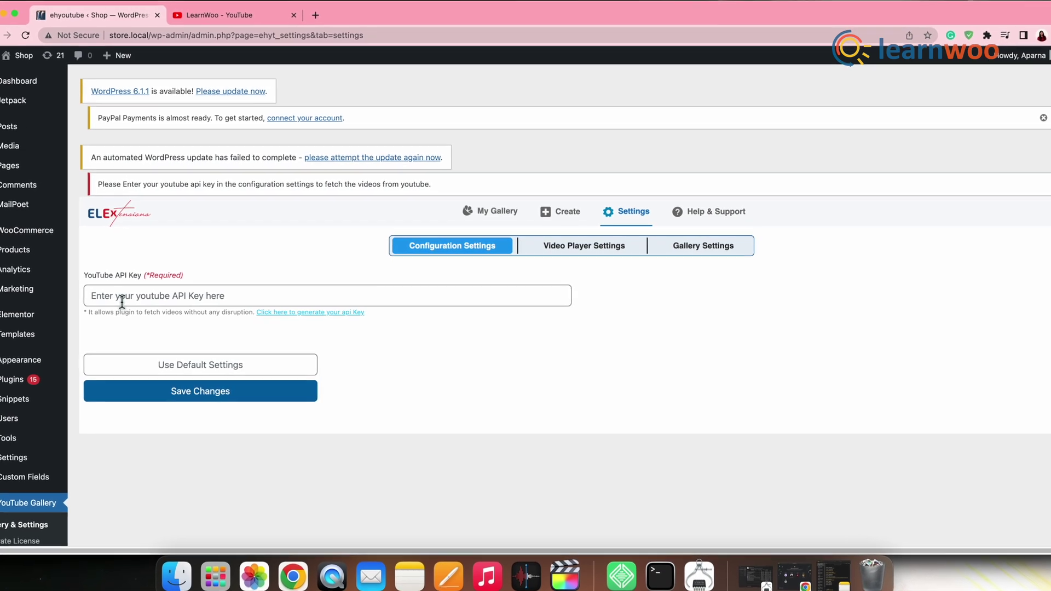
{"action": "left_click", "coordinate": [122, 301]}
{"action": "key", "text": "super+v"}
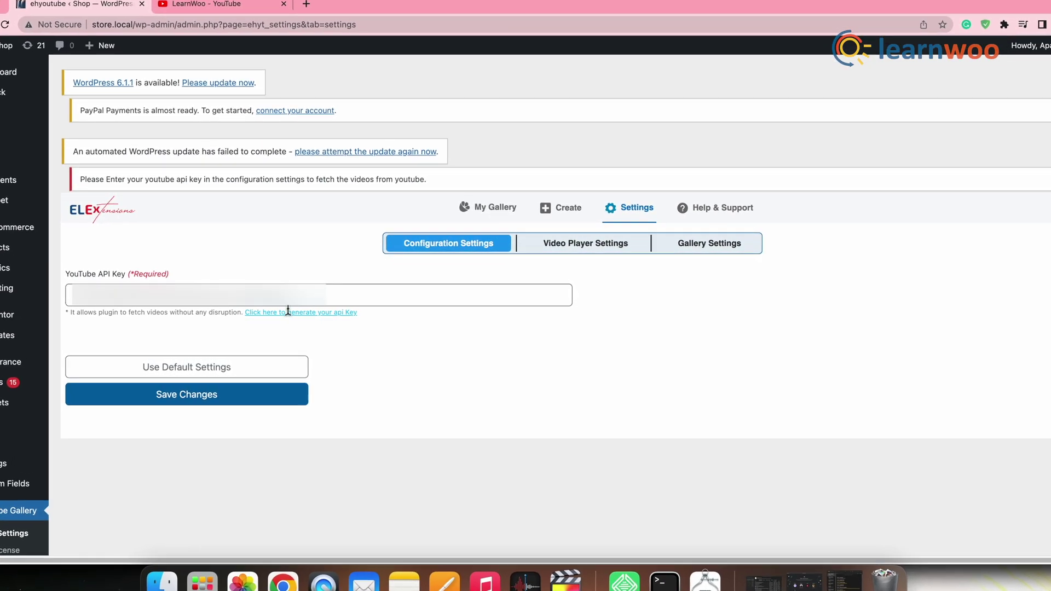
{"action": "left_click", "coordinate": [189, 395]}
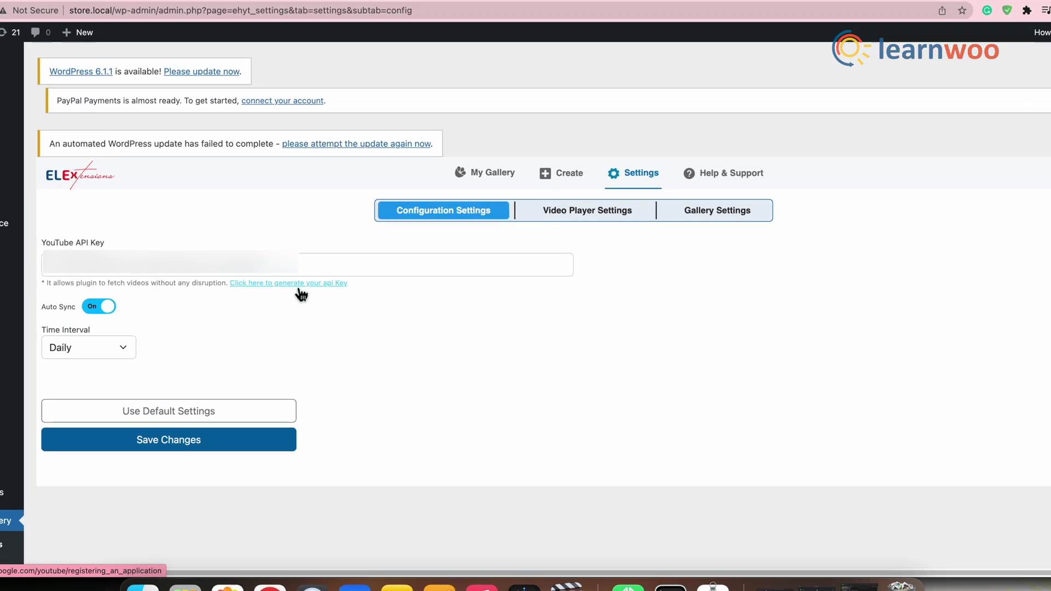
Step: Create a new Google Cloud project named My Project 27466
{"action": "left_click", "coordinate": [300, 290]}
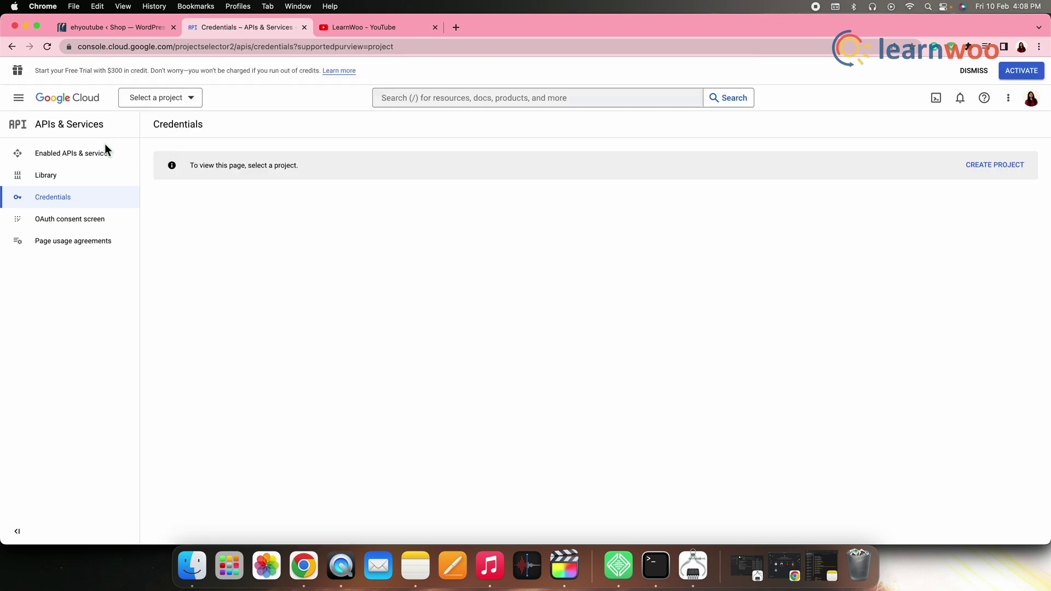
{"action": "left_click", "coordinate": [106, 162]}
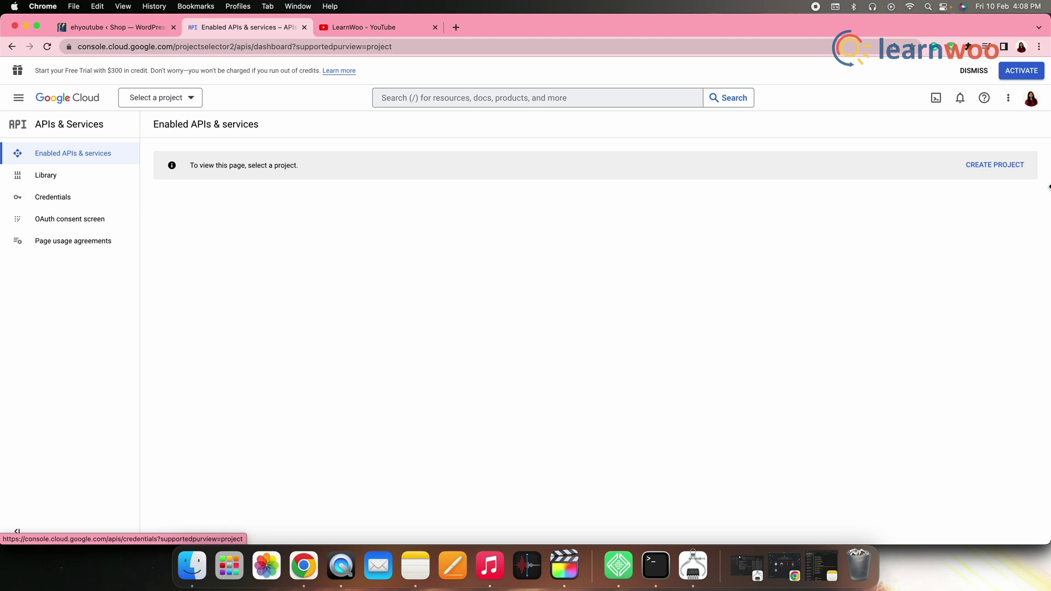
{"action": "left_click", "coordinate": [996, 165]}
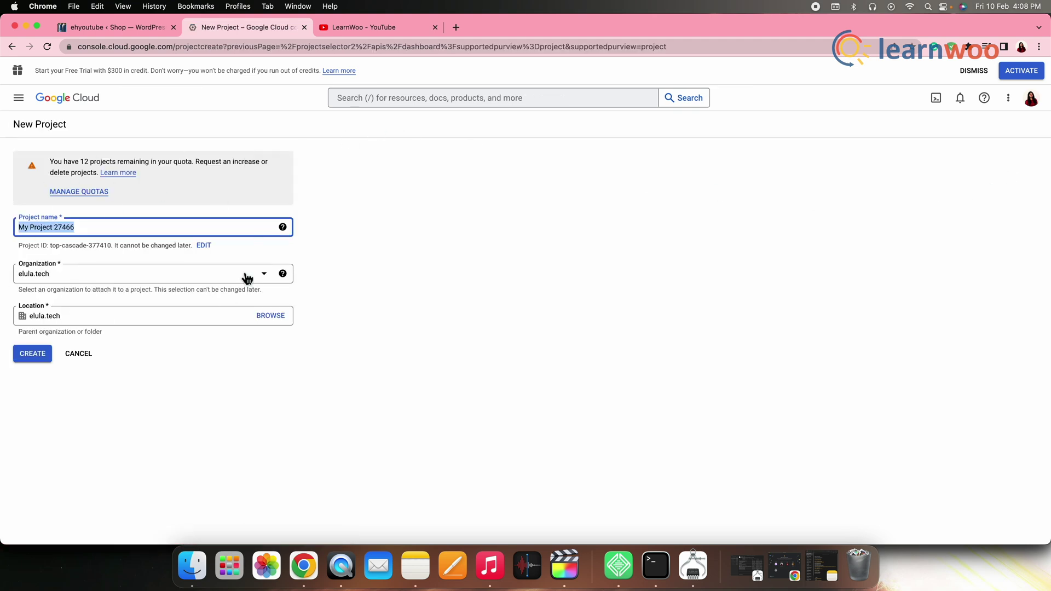
{"action": "left_click", "coordinate": [42, 357]}
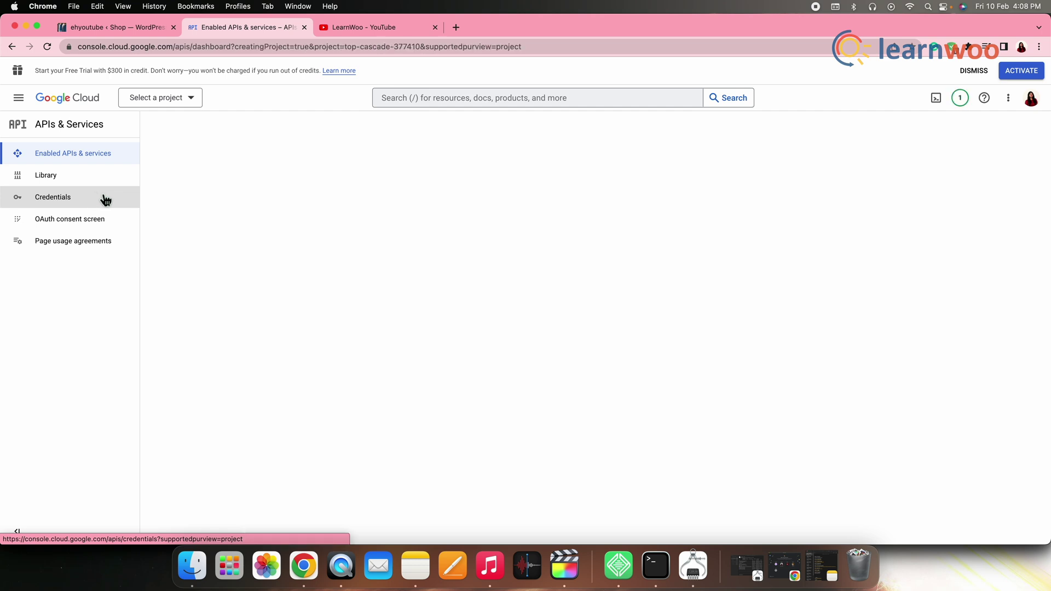
Step: Generate a new API key under the project's Credentials
{"action": "left_click", "coordinate": [102, 202]}
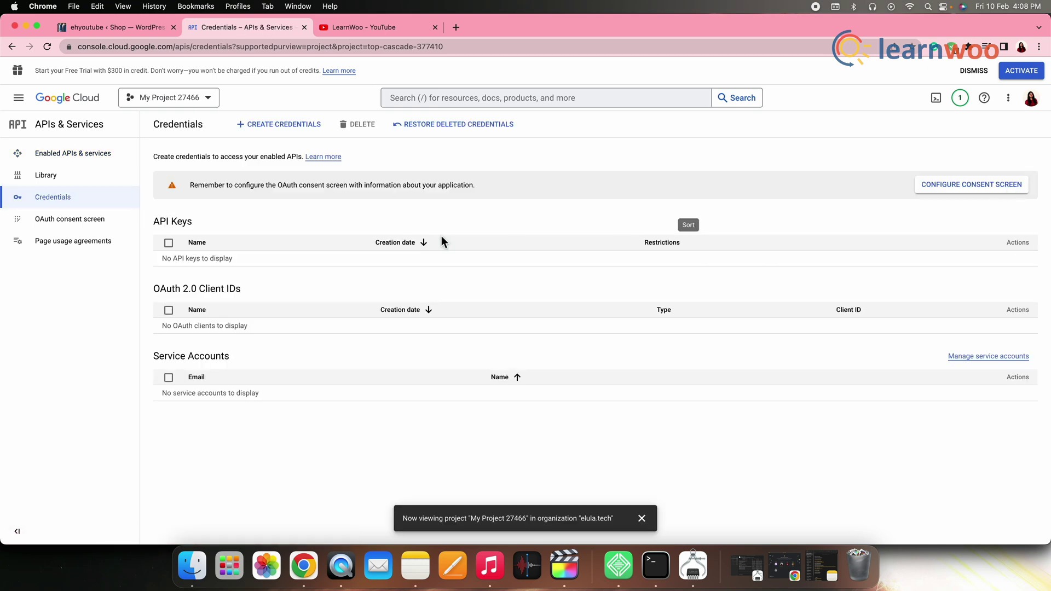
{"action": "left_click", "coordinate": [290, 124]}
{"action": "left_click", "coordinate": [301, 146]}
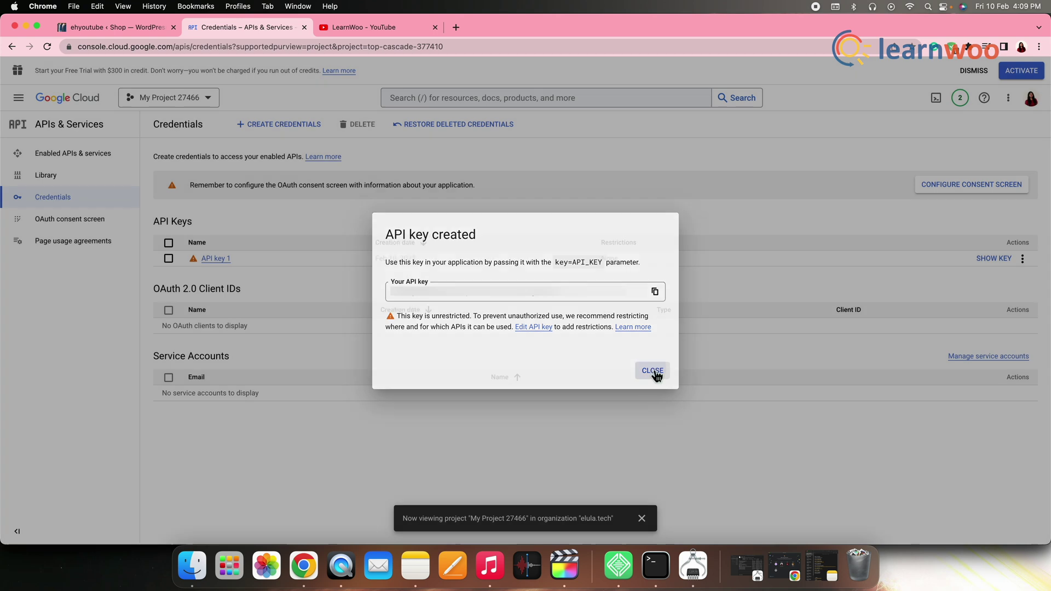
{"action": "left_click", "coordinate": [653, 370]}
Step: Back in WordPress, save the gallery configuration with the new key, Auto Sync and Daily interval
{"action": "left_click", "coordinate": [86, 25]}
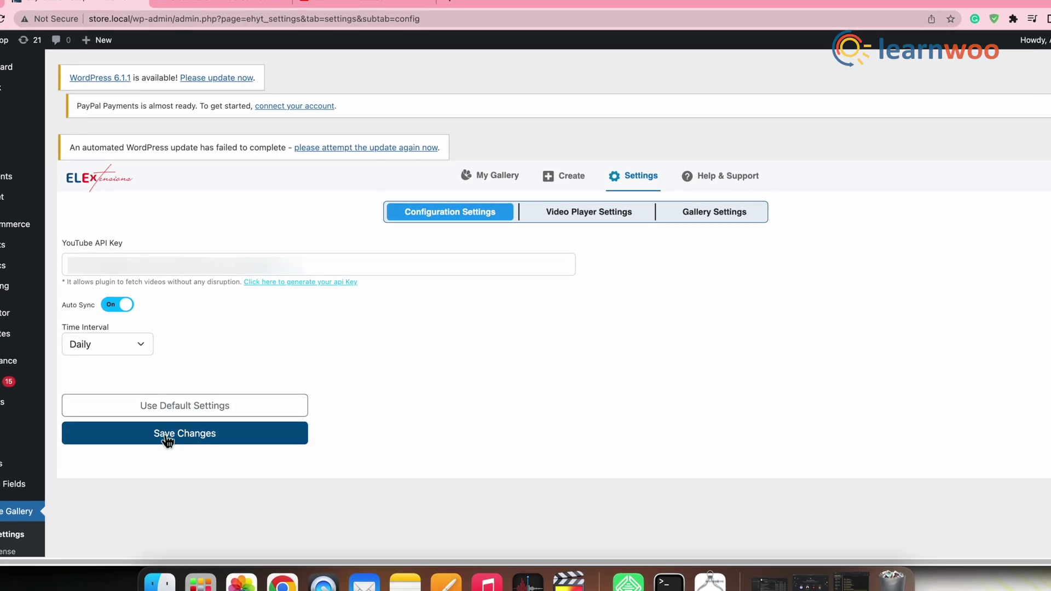
{"action": "left_click", "coordinate": [173, 430]}
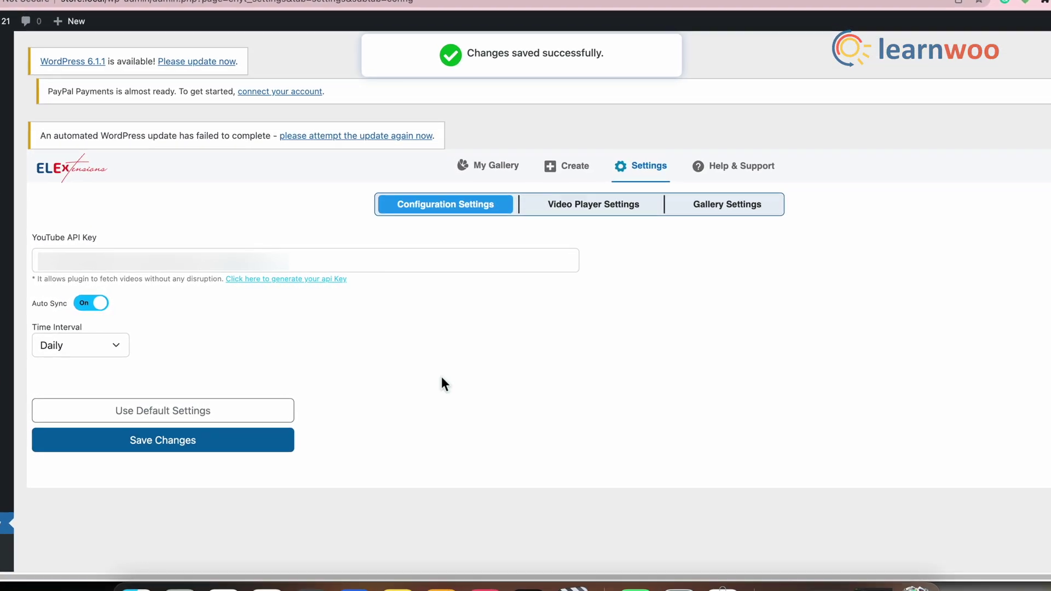
{"action": "left_click", "coordinate": [588, 165]}
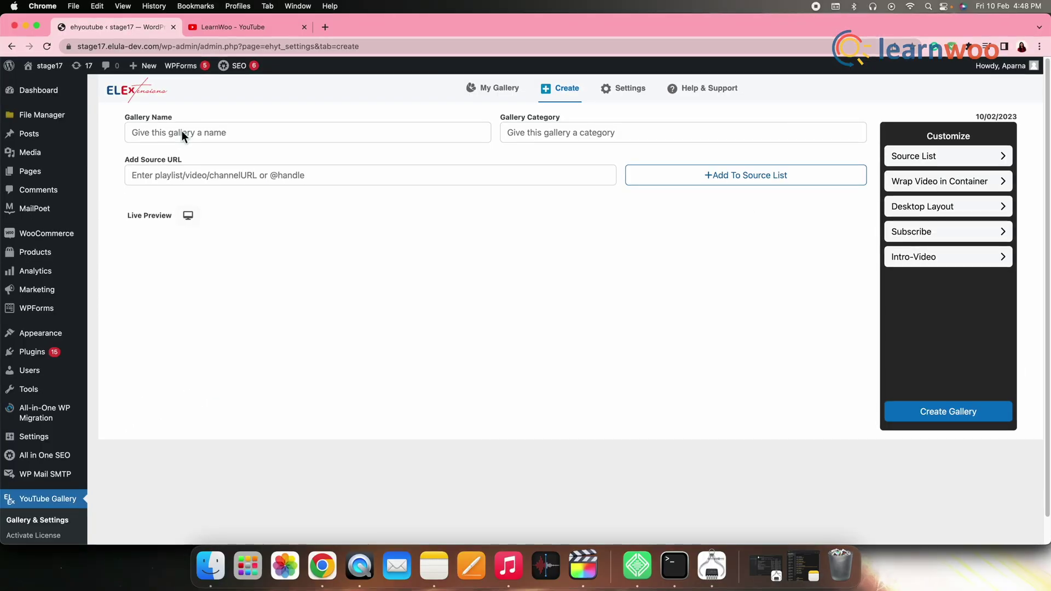
Step: Name the new gallery LearnWoo and set its category to tutorials
{"action": "left_click", "coordinate": [181, 134]}
{"action": "type", "text": "Le"}
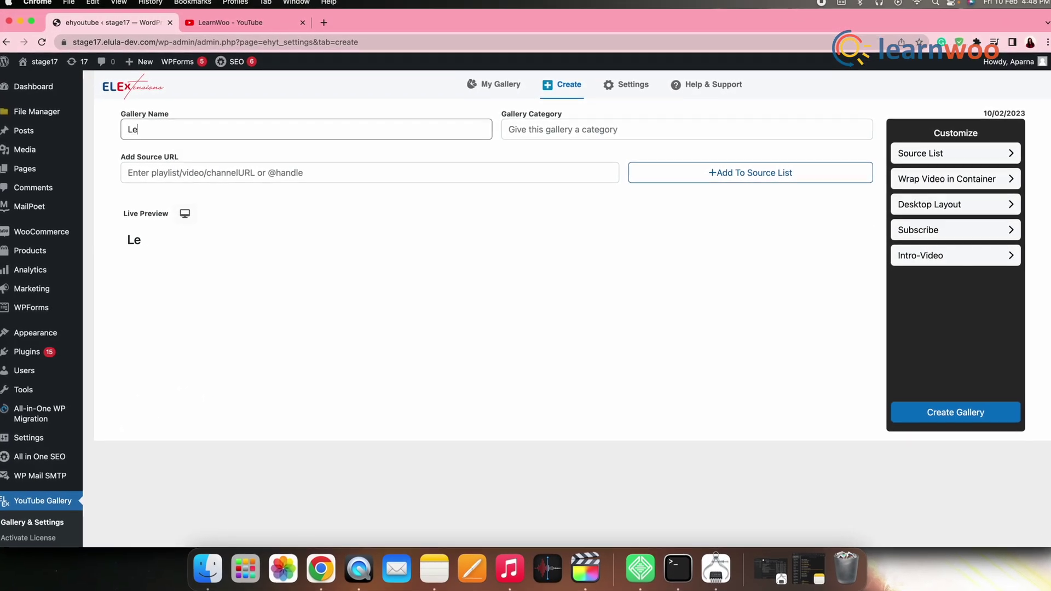
{"action": "type", "text": "arnWoo"}
{"action": "left_click", "coordinate": [606, 136]}
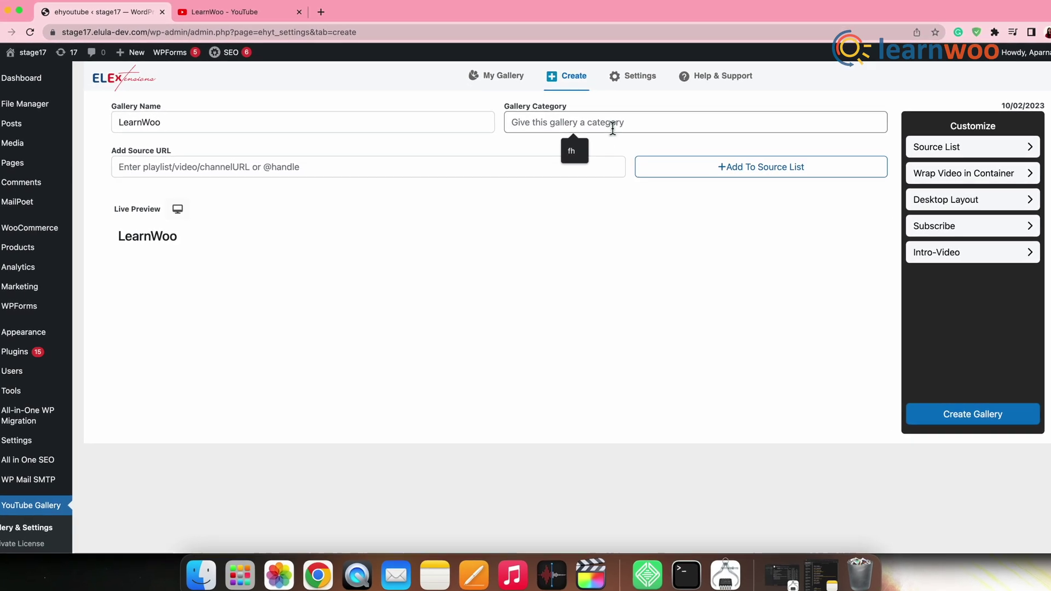
{"action": "type", "text": "tutorials"}
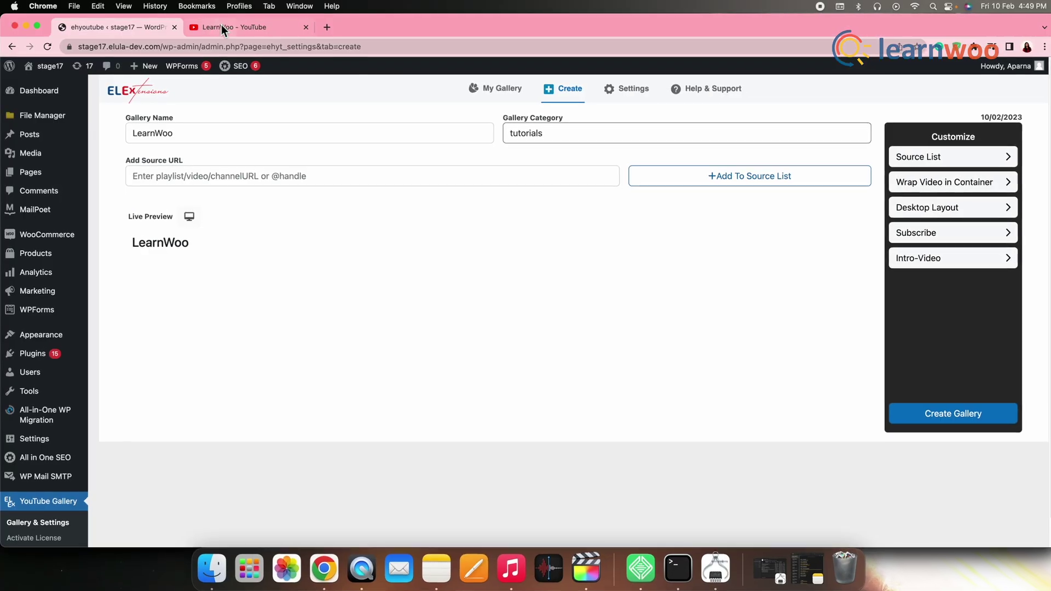
{"action": "left_click", "coordinate": [220, 26]}
{"action": "left_click_drag", "start_coordinate": [166, 46], "coordinate": [218, 46]}
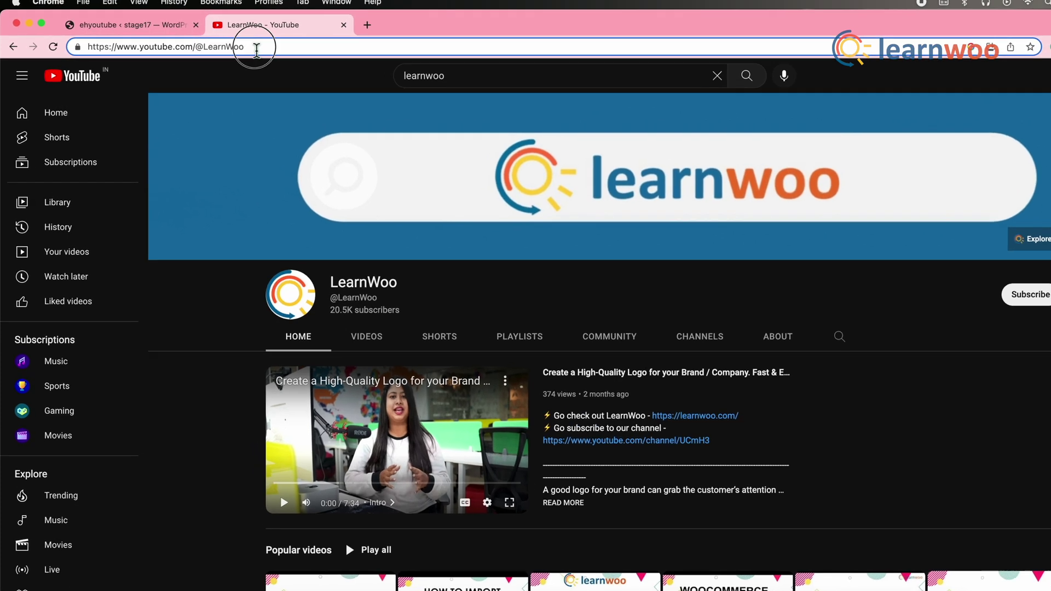
{"action": "left_click", "coordinate": [97, 43]}
{"action": "key", "text": "super+c"}
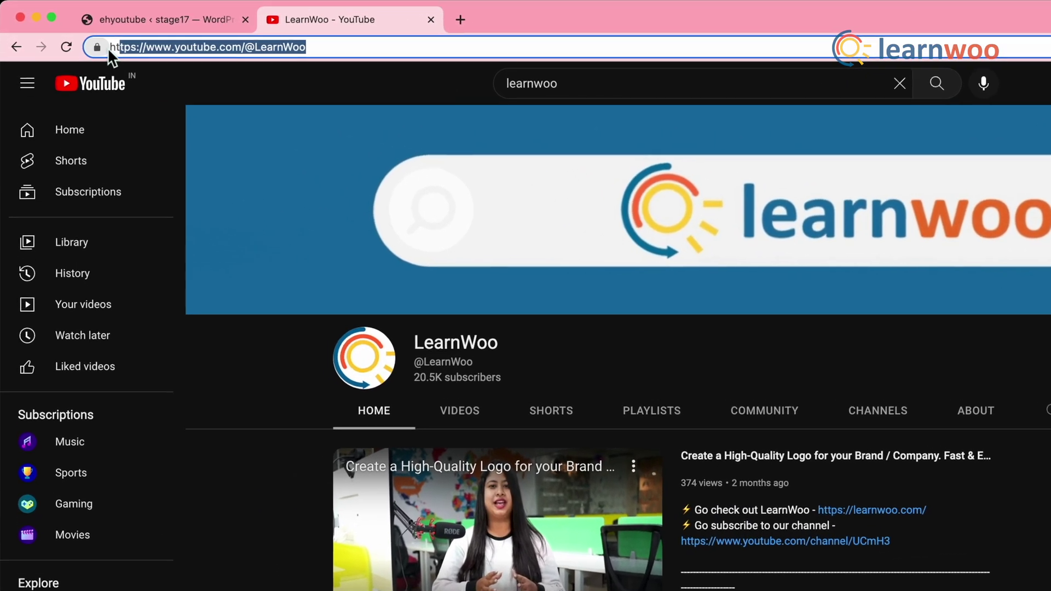
{"action": "left_click_drag", "start_coordinate": [105, 47], "coordinate": [269, 52]}
{"action": "left_click", "coordinate": [355, 50]}
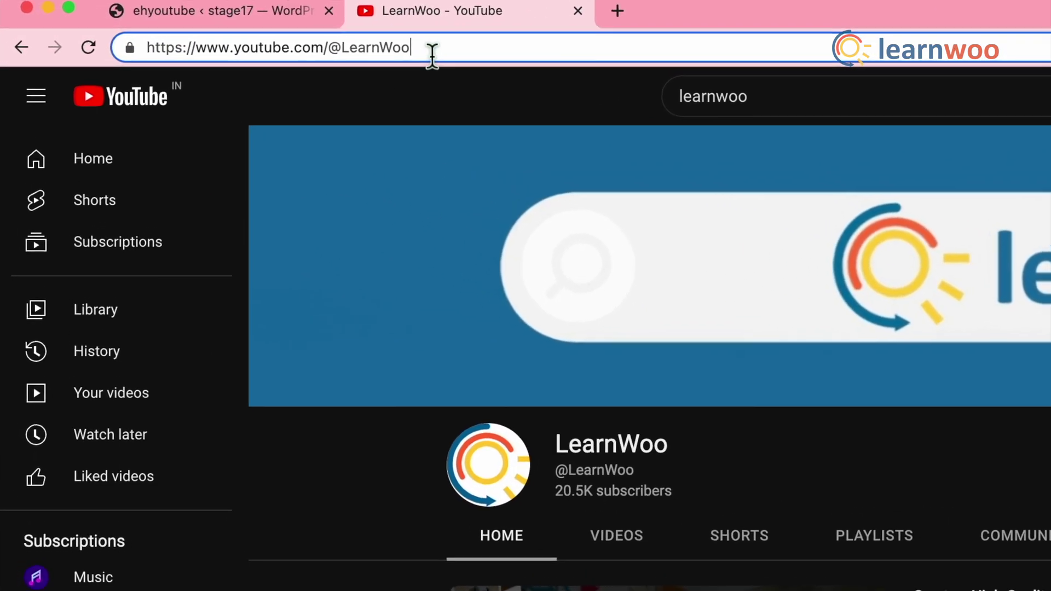
{"action": "left_click_drag", "start_coordinate": [502, 55], "coordinate": [396, 51]}
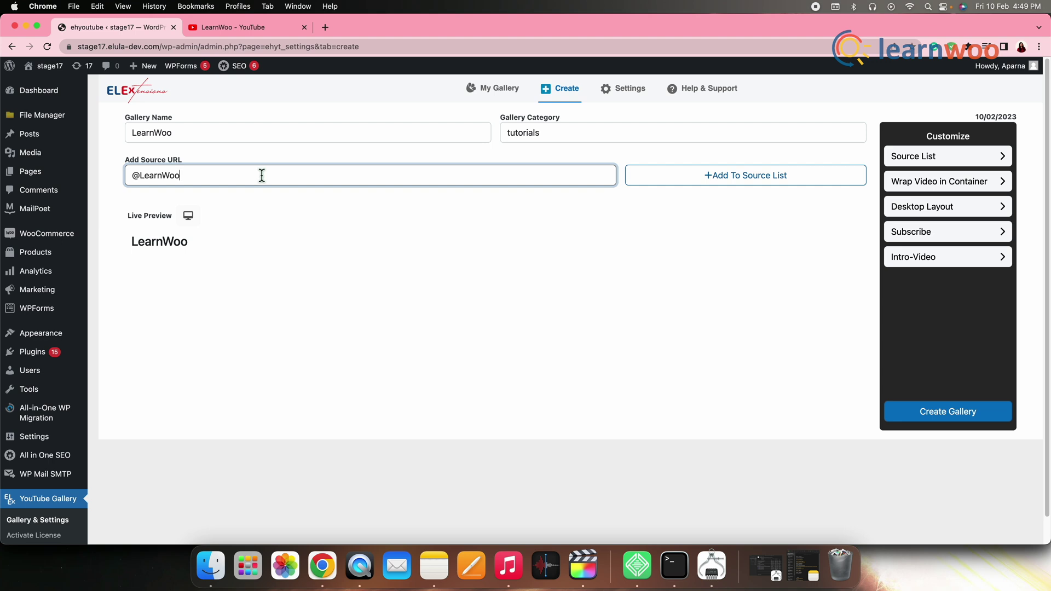
{"action": "left_click", "coordinate": [706, 186]}
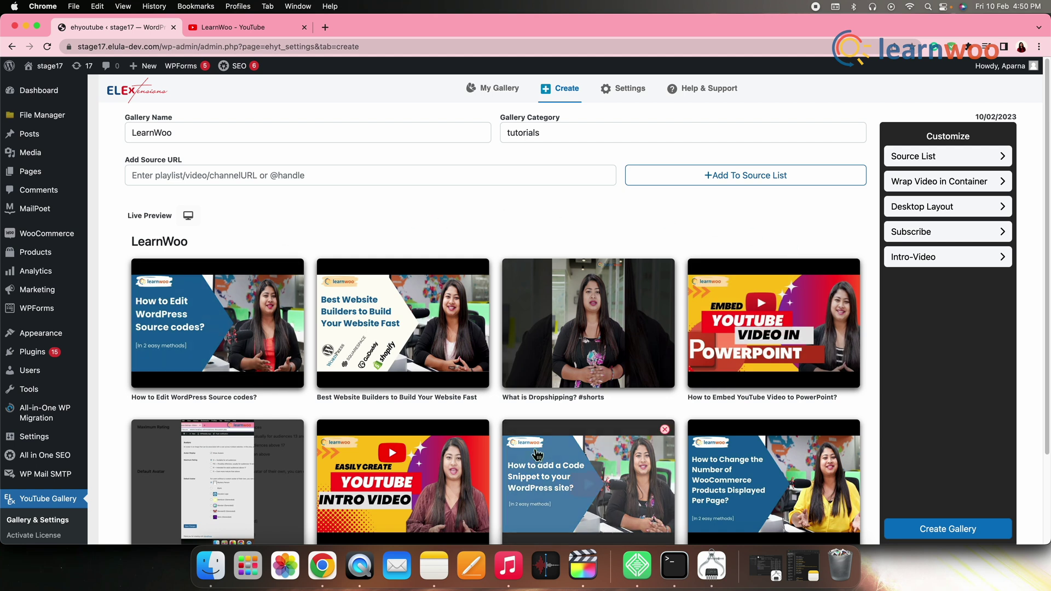
{"action": "scroll", "coordinate": [537, 455], "scroll_direction": "down", "scroll_amount": 4}
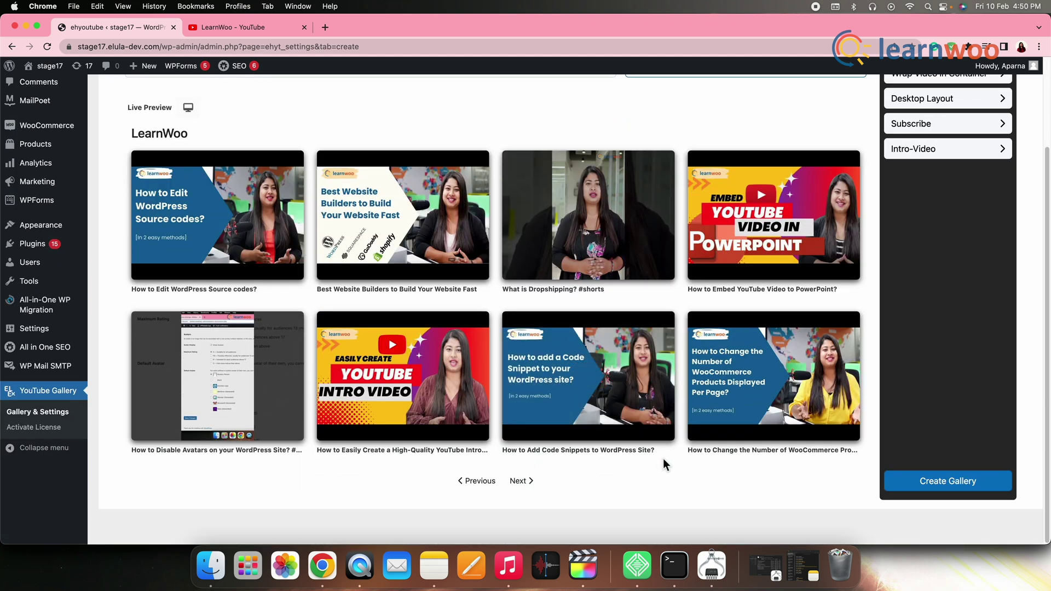
{"action": "scroll", "coordinate": [664, 463], "scroll_direction": "up", "scroll_amount": 4}
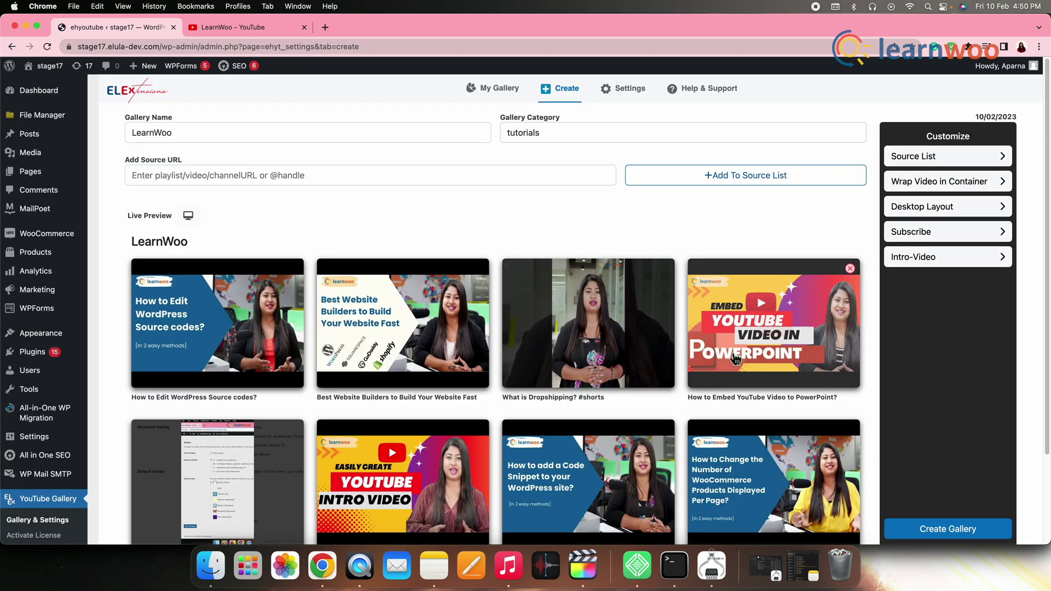
Step: Wrap the gallery videos in a Dark Mode container and enable the Desktop Layout
{"action": "left_click", "coordinate": [968, 184]}
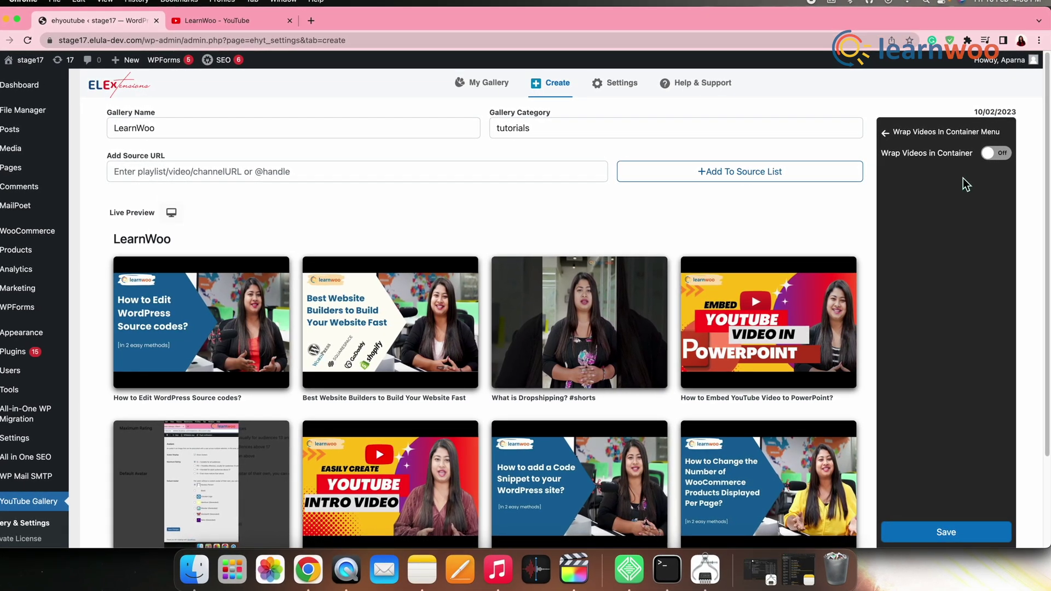
{"action": "left_click", "coordinate": [997, 154]}
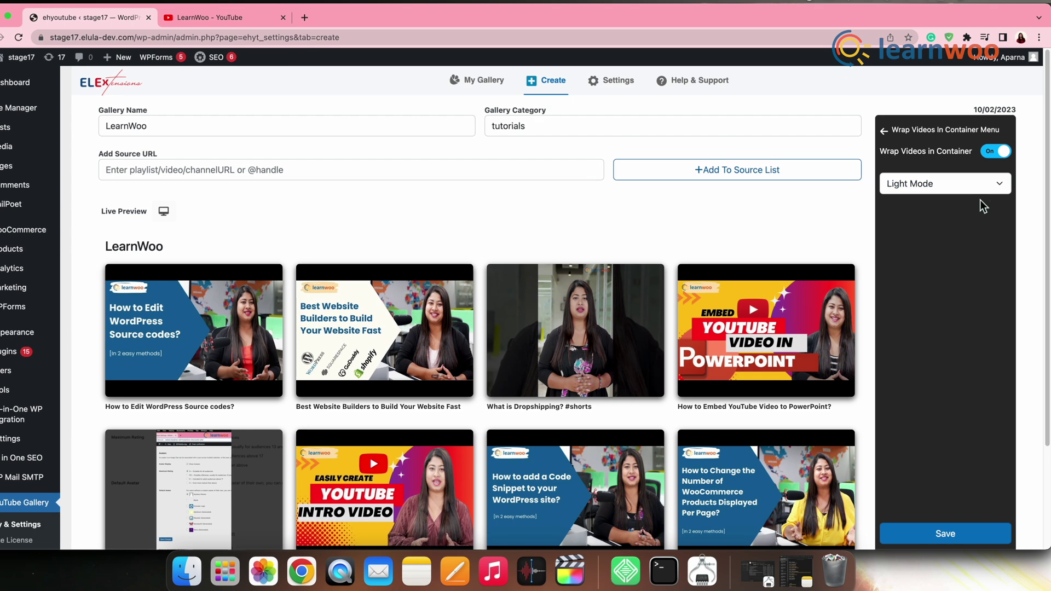
{"action": "left_click", "coordinate": [980, 186]}
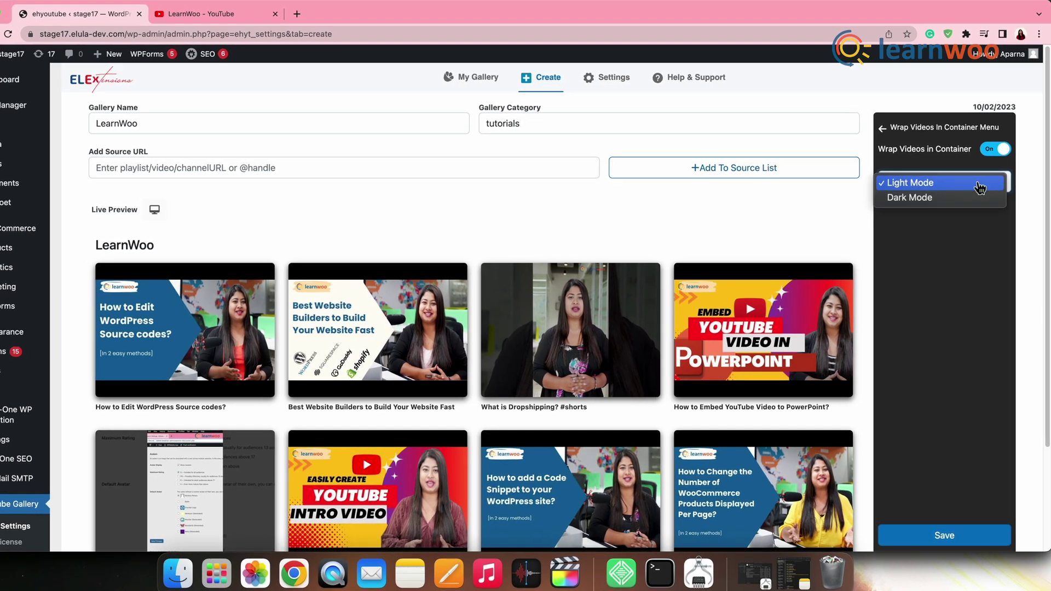
{"action": "left_click", "coordinate": [975, 198]}
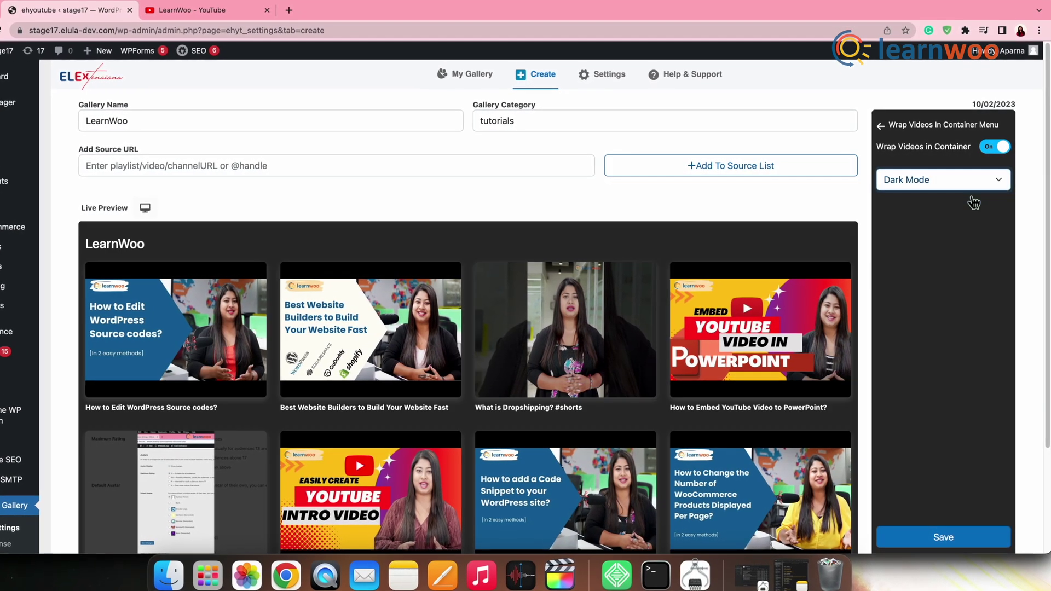
{"action": "left_click", "coordinate": [883, 126]}
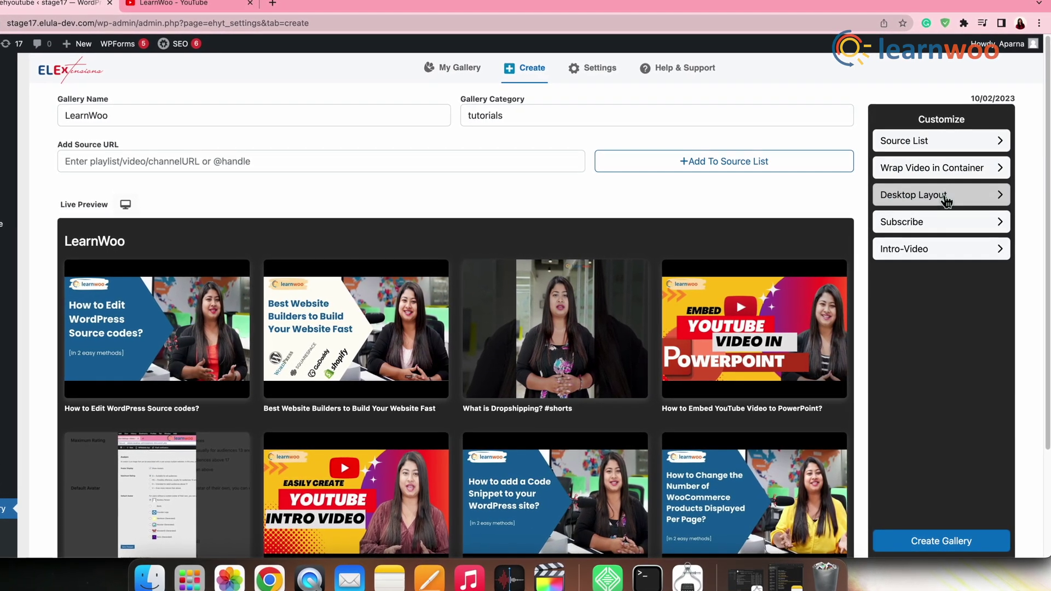
{"action": "left_click", "coordinate": [944, 196]}
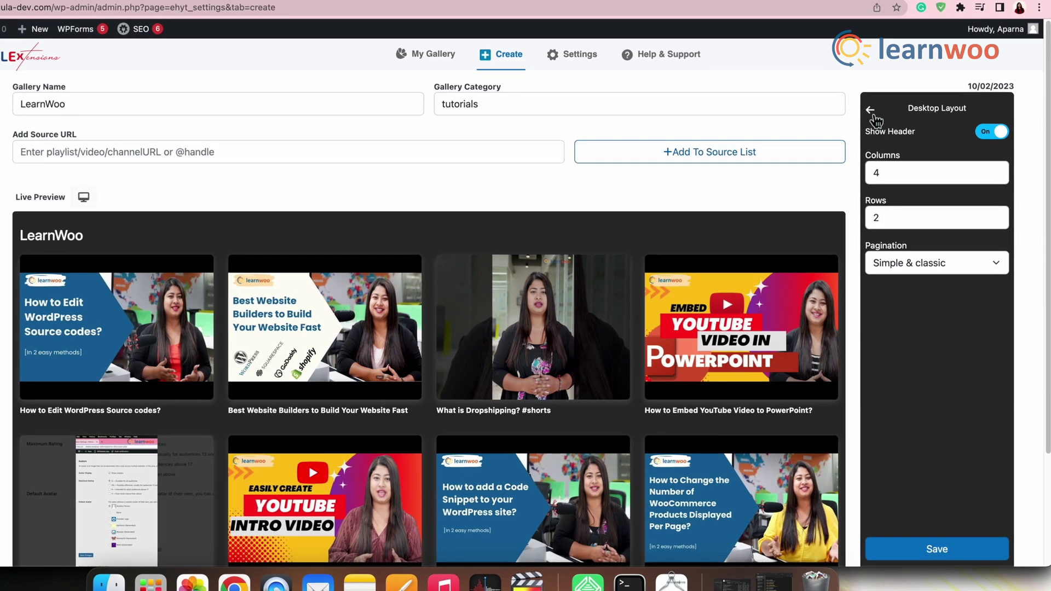
{"action": "left_click", "coordinate": [871, 111]}
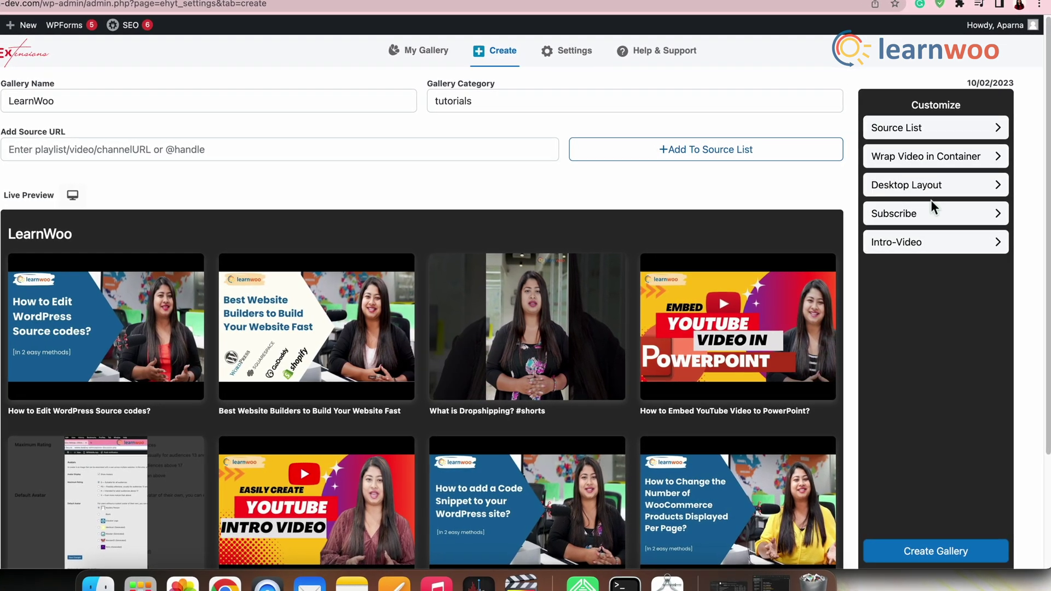
Step: Turn on the Subscribe button with the LearnWoo channel URL, enable Intro-Video, and create the gallery
{"action": "left_click", "coordinate": [937, 216]}
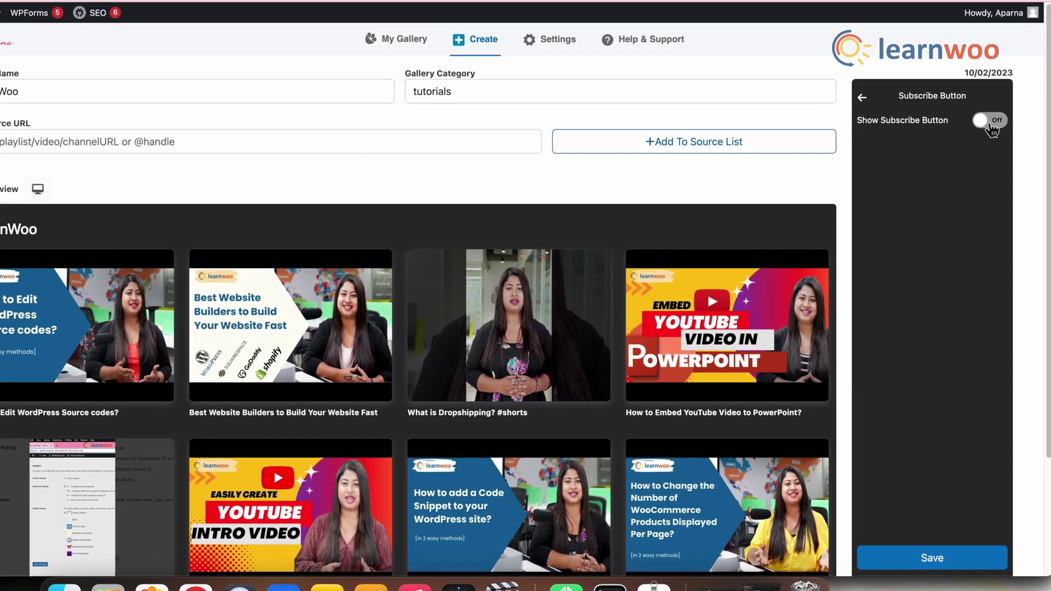
{"action": "left_click", "coordinate": [999, 127]}
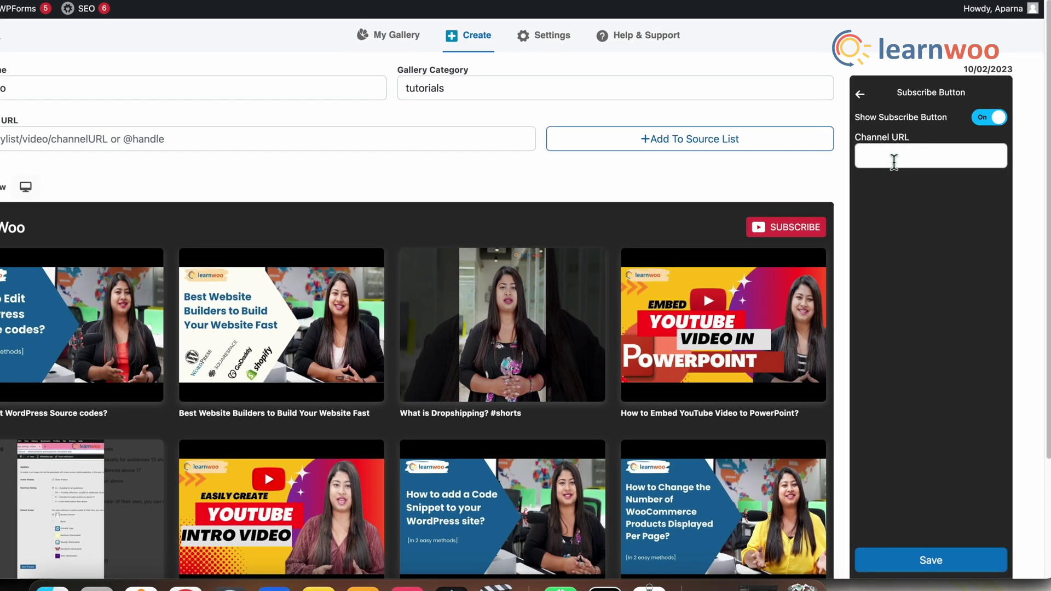
{"action": "key", "text": "super+v"}
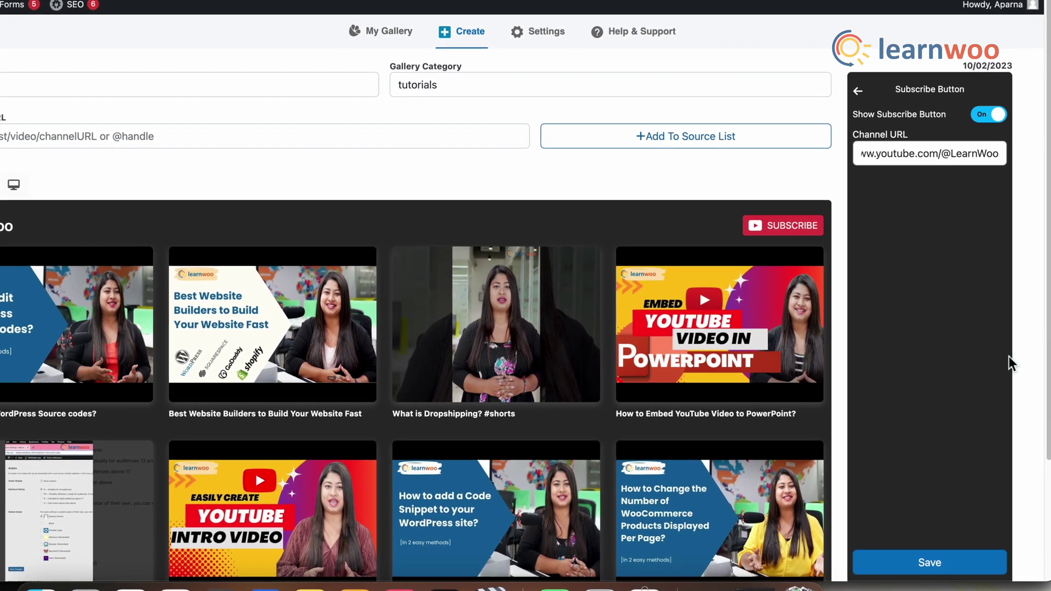
{"action": "left_click", "coordinate": [863, 94]}
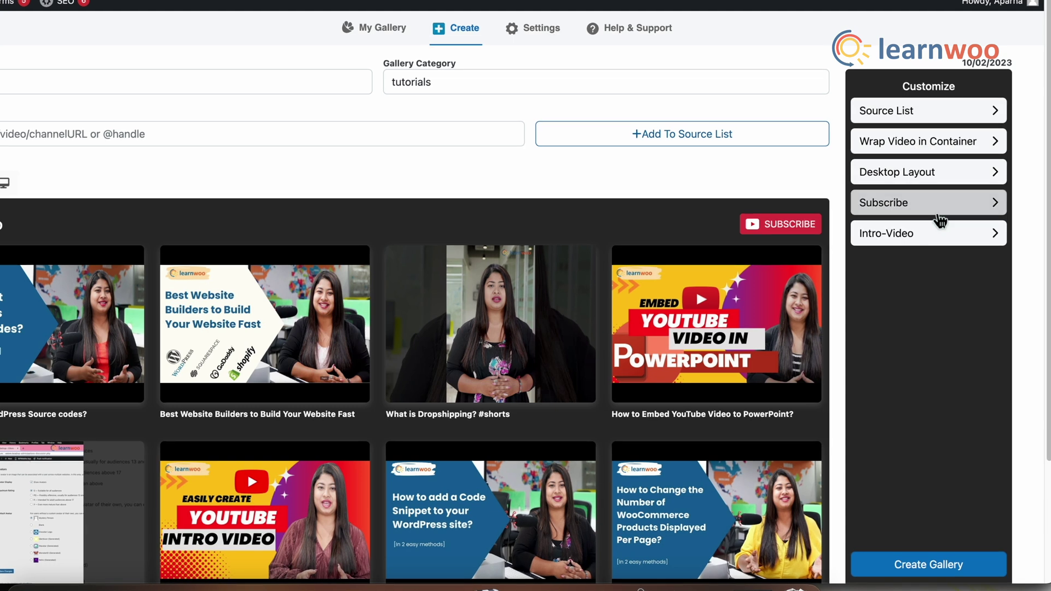
{"action": "left_click", "coordinate": [931, 235]}
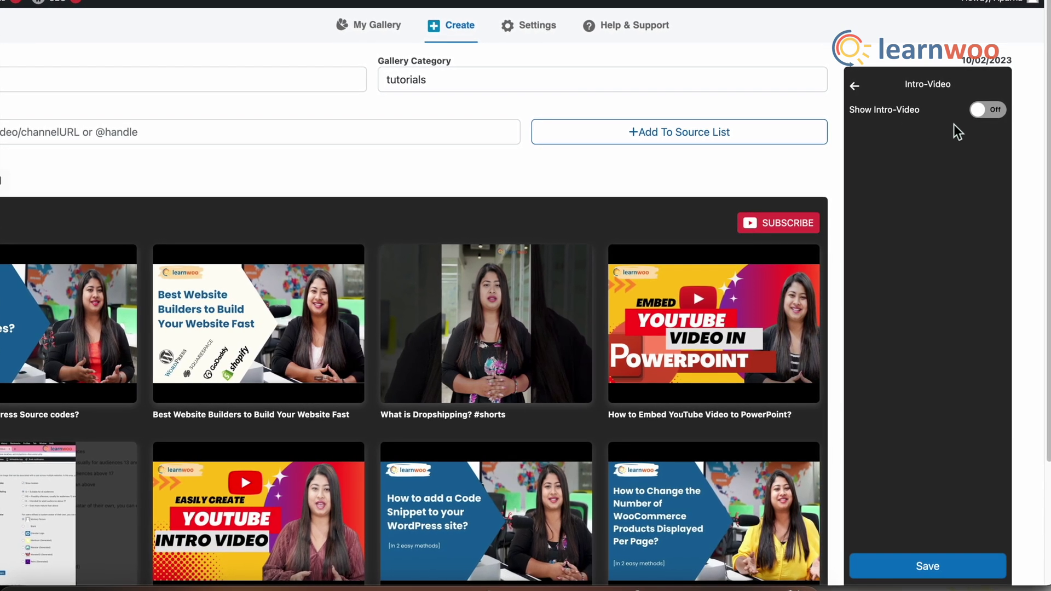
{"action": "left_click", "coordinate": [855, 88]}
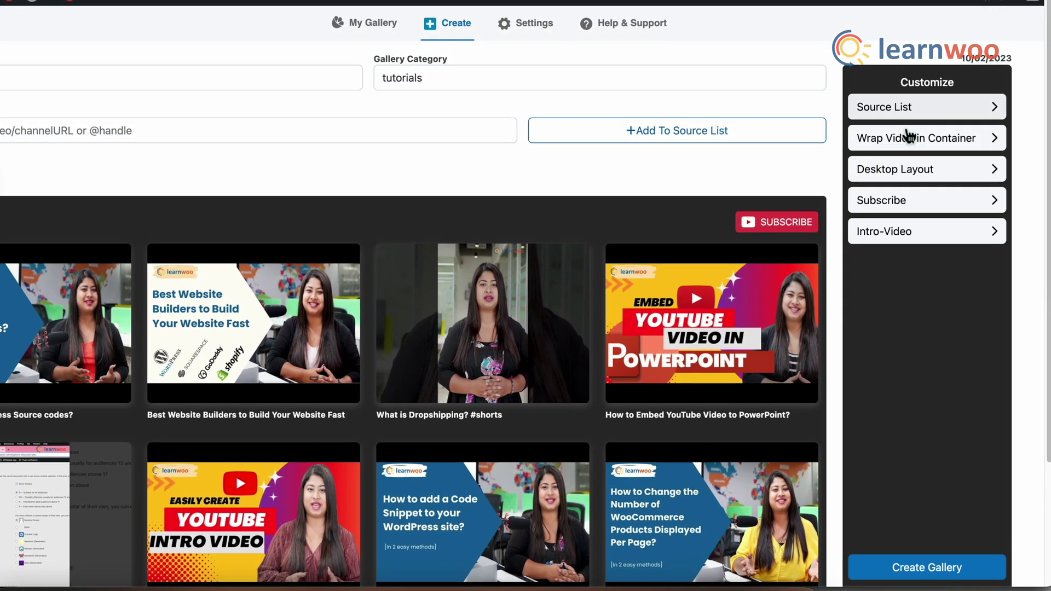
{"action": "scroll", "coordinate": [895, 383], "scroll_direction": "down", "scroll_amount": 3}
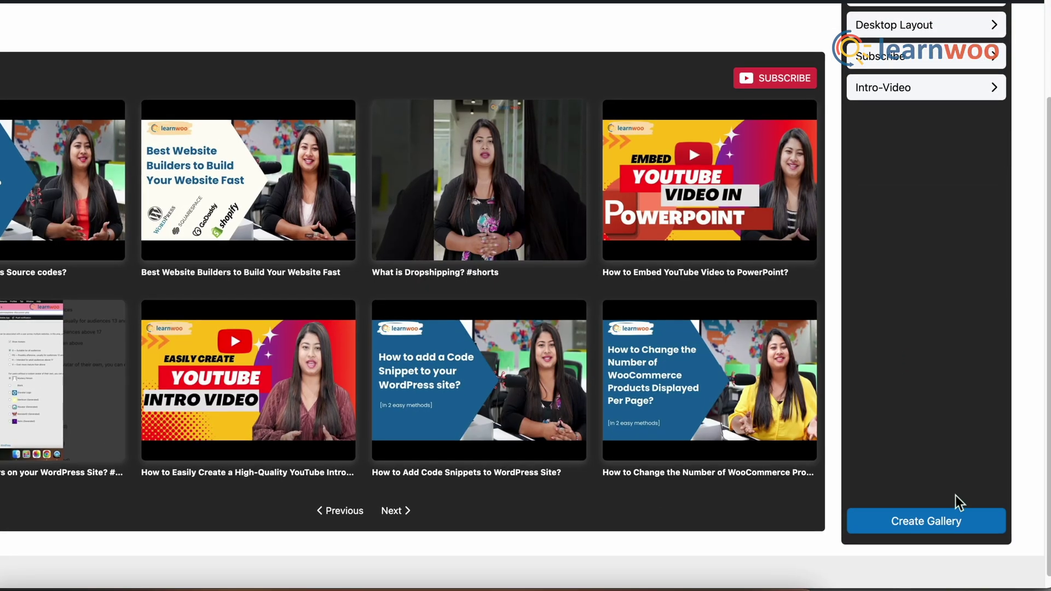
{"action": "left_click", "coordinate": [929, 524]}
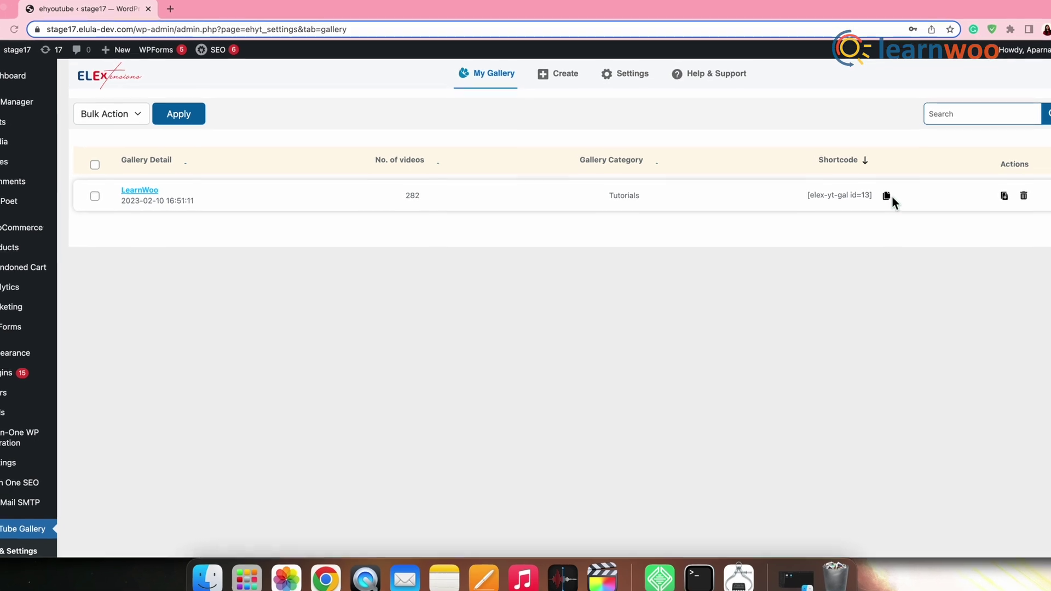
Step: Copy the LearnWoo gallery's shortcode [elex-yt-gal id=13] from the My Gallery list
{"action": "left_click", "coordinate": [887, 196]}
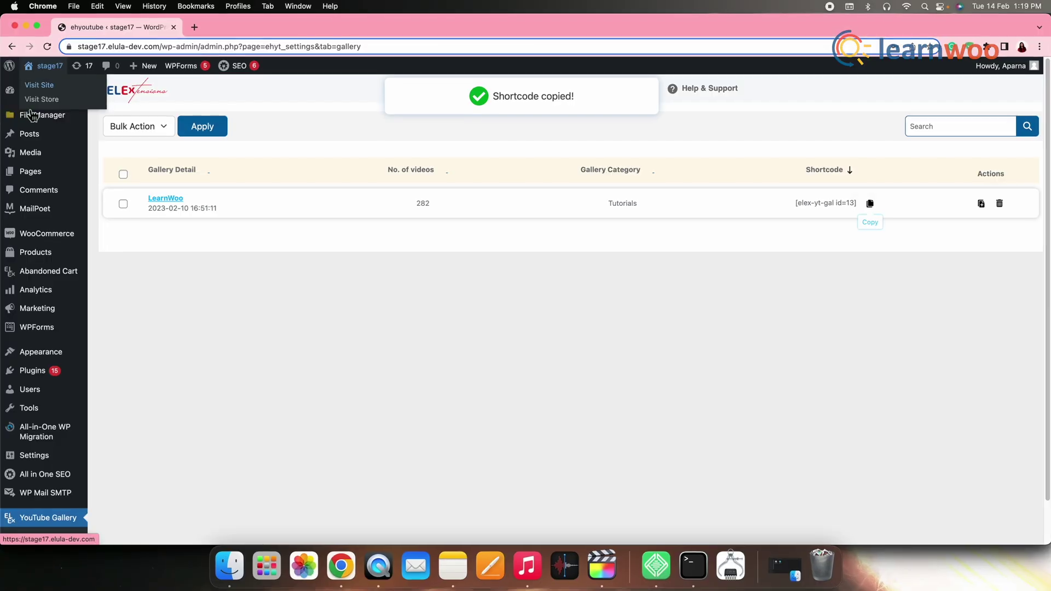
Step: Insert a Shortcode block containing [elex-yt-gal id=13] on the My Videos page and update it
{"action": "mouse_move", "coordinate": [39, 164]}
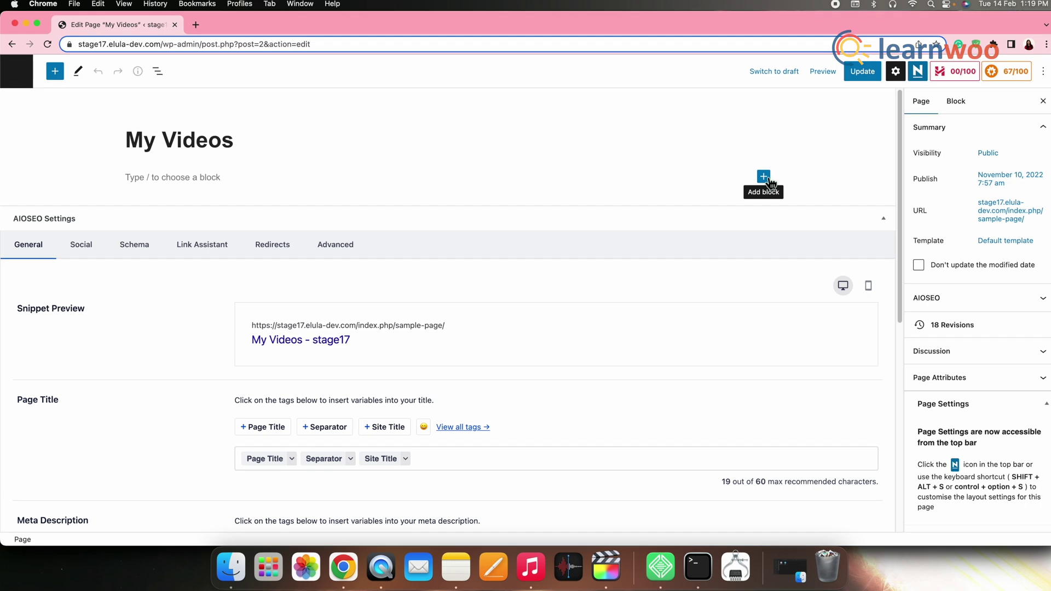
{"action": "left_click", "coordinate": [764, 176]}
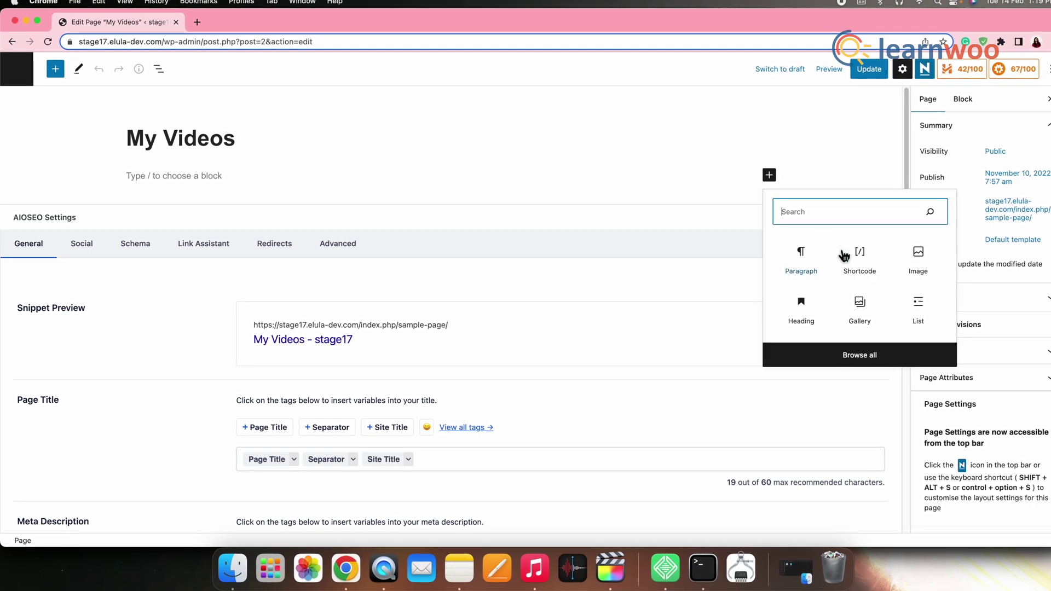
{"action": "left_click", "coordinate": [869, 271]}
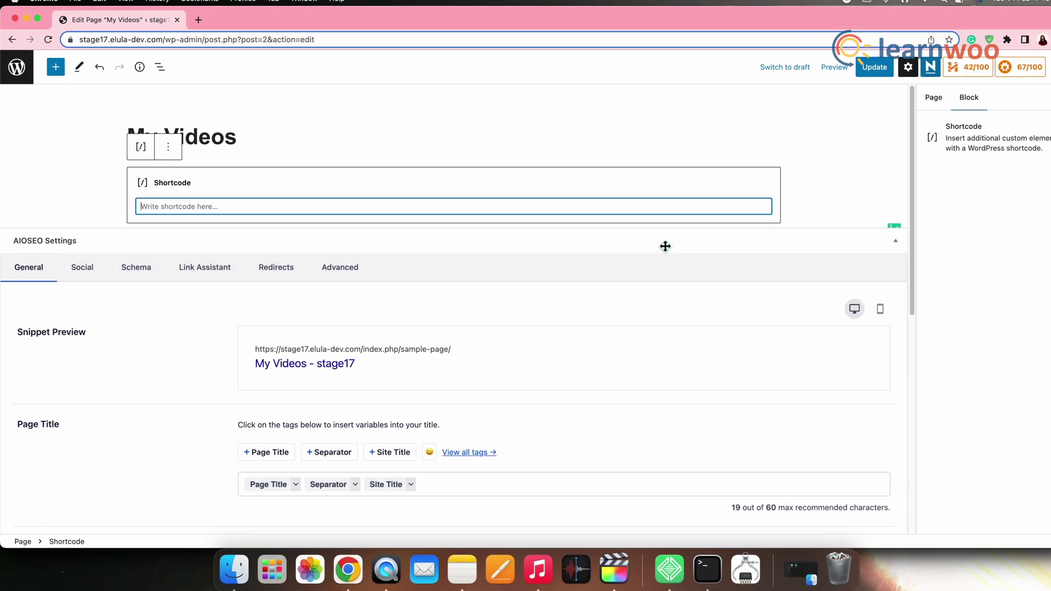
{"action": "left_click", "coordinate": [167, 207]}
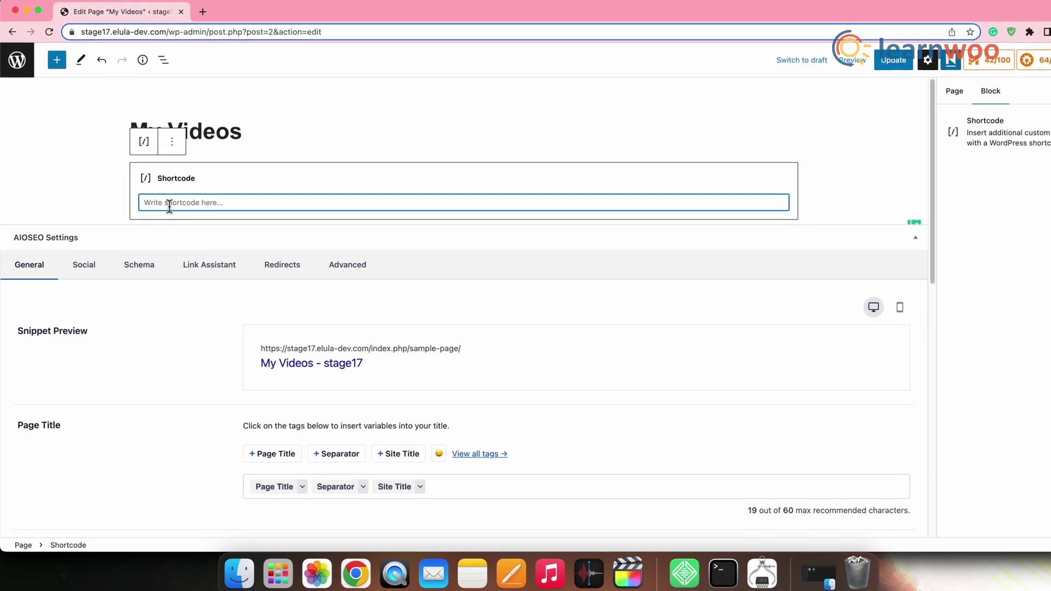
{"action": "key", "text": "super+v"}
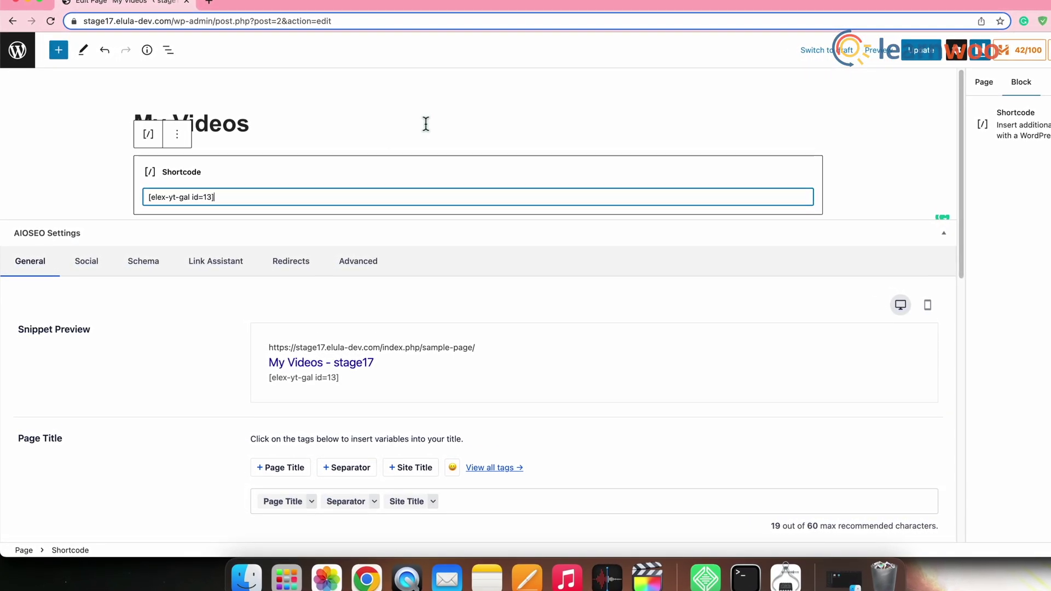
{"action": "left_click", "coordinate": [925, 49]}
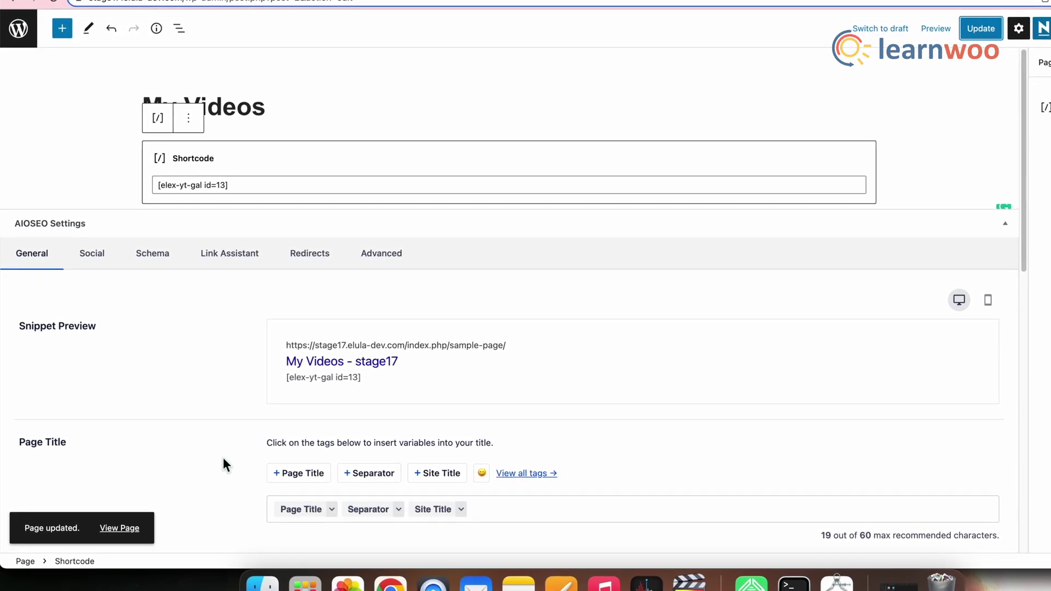
Step: View the updated My Videos page on the live site showing the LearnWoo gallery
{"action": "left_click", "coordinate": [122, 531]}
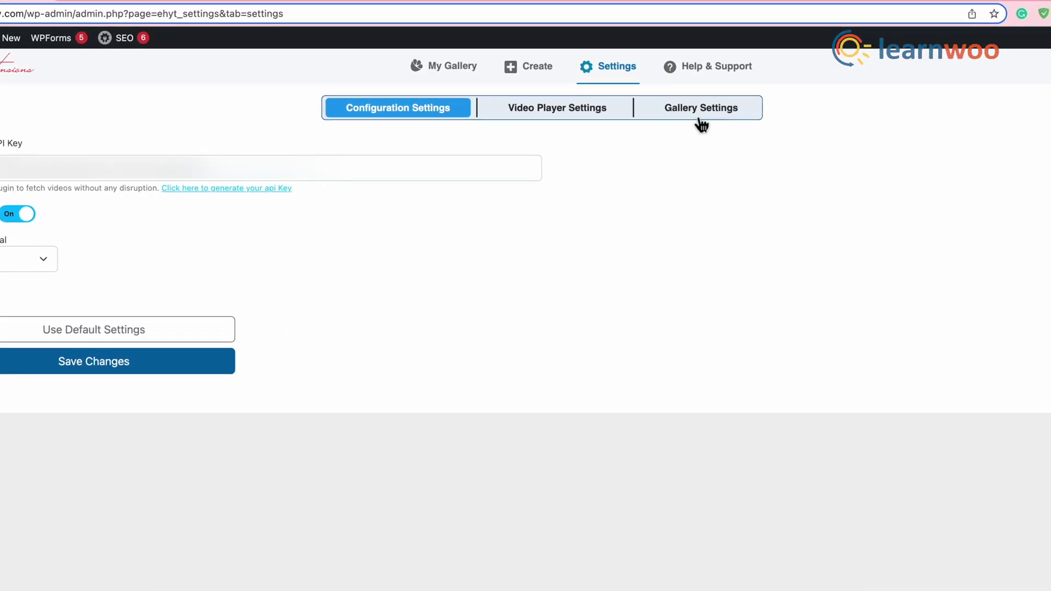
Step: In Video Player Settings, preview a video in Pop up play mode, then close it
{"action": "left_click", "coordinate": [504, 96]}
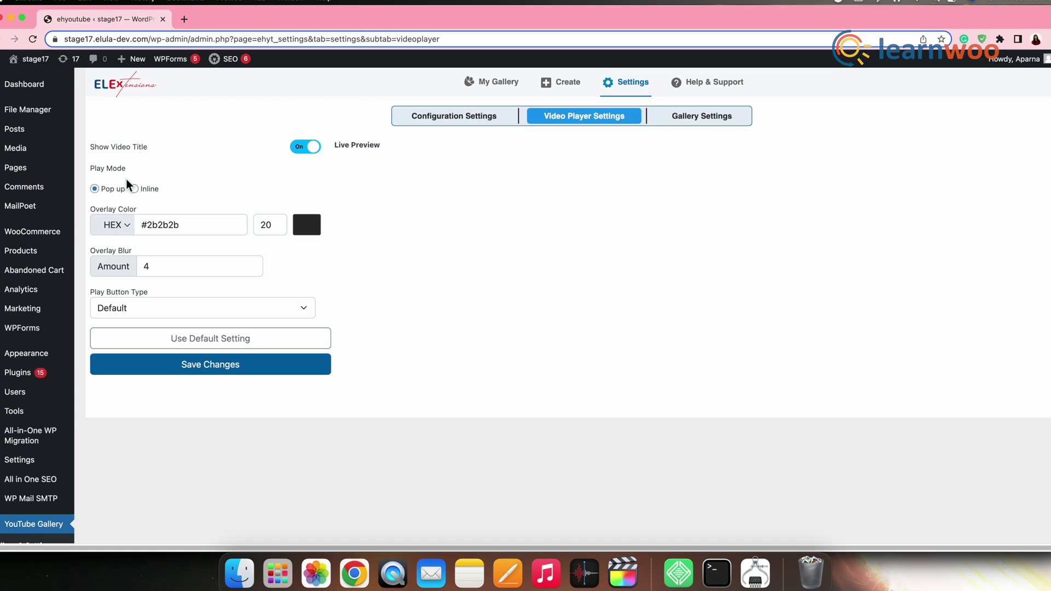
{"action": "left_click", "coordinate": [90, 190]}
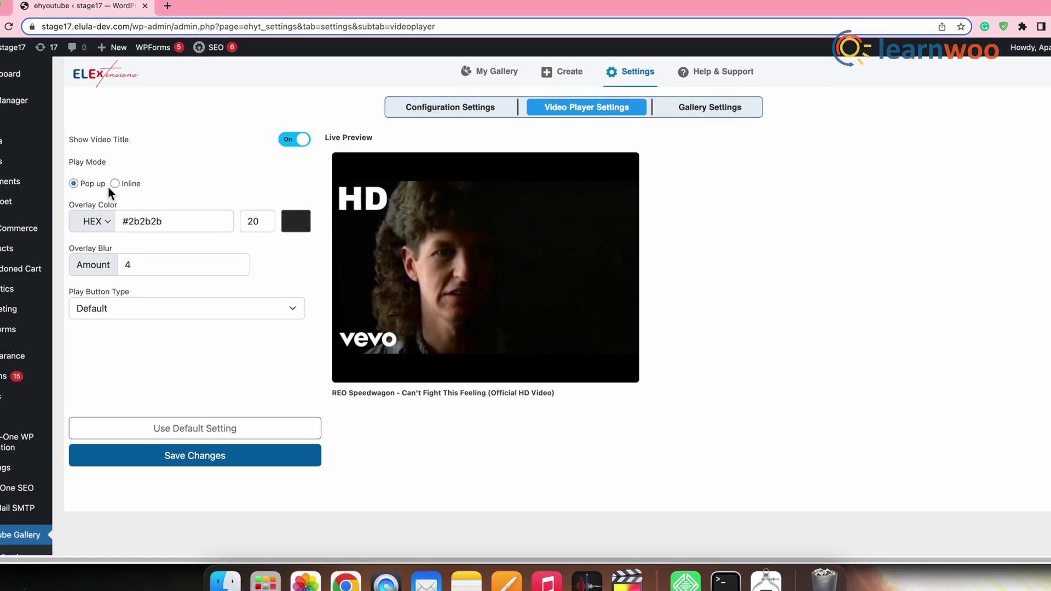
{"action": "left_click", "coordinate": [493, 276]}
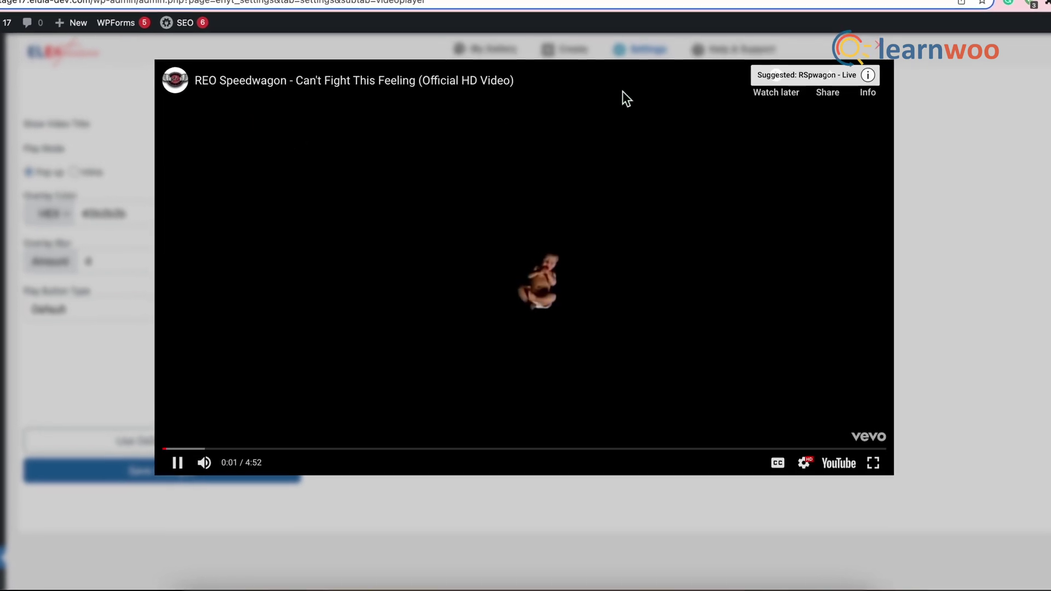
{"action": "left_click", "coordinate": [911, 59]}
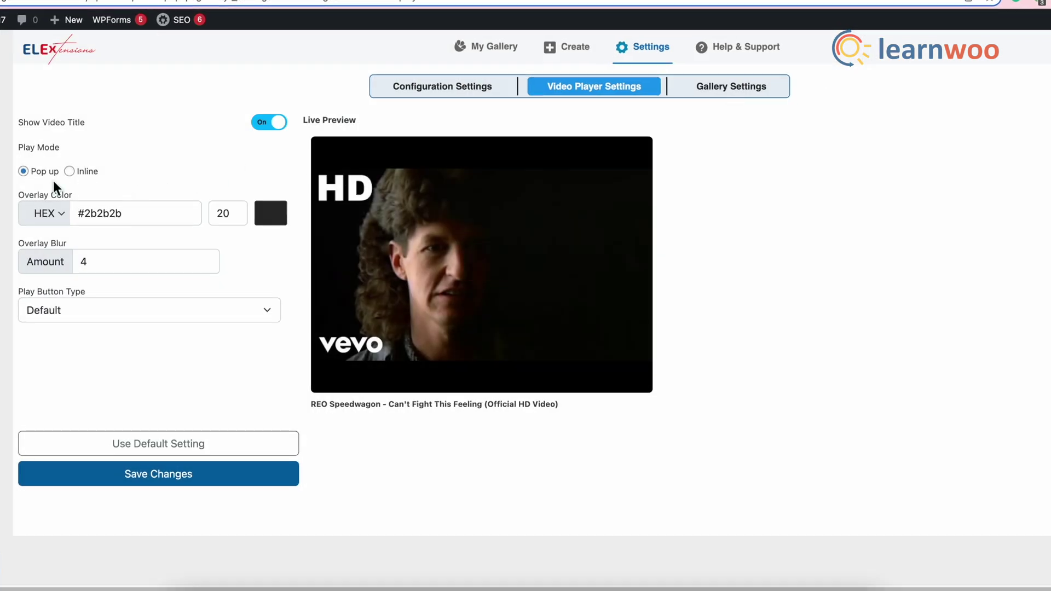
Step: Try Inline play mode by playing and pausing the preview, then return to Pop up
{"action": "left_click", "coordinate": [77, 173]}
{"action": "left_click", "coordinate": [488, 274]}
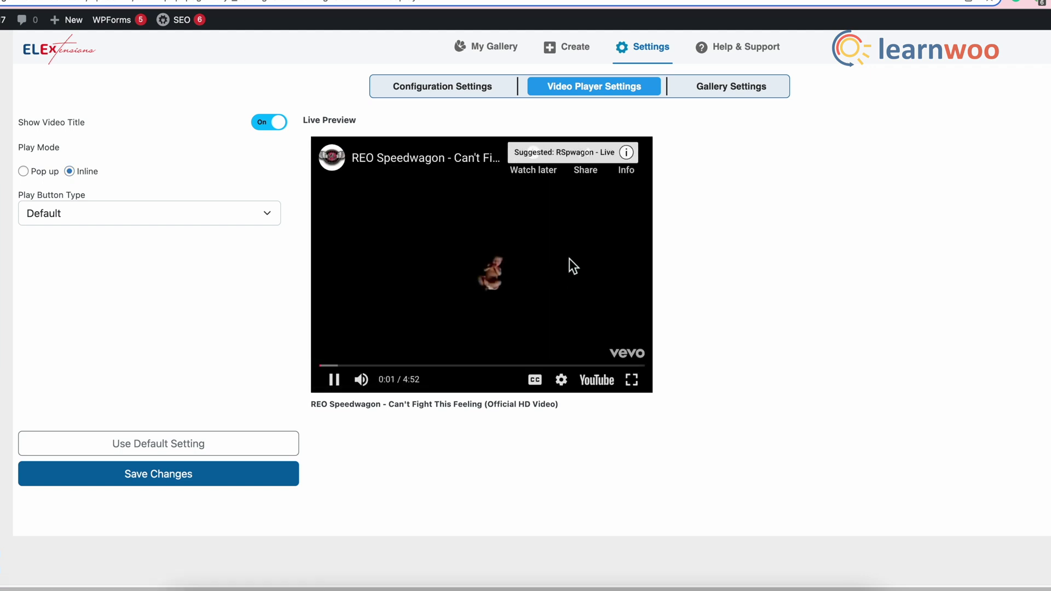
{"action": "left_click", "coordinate": [340, 383]}
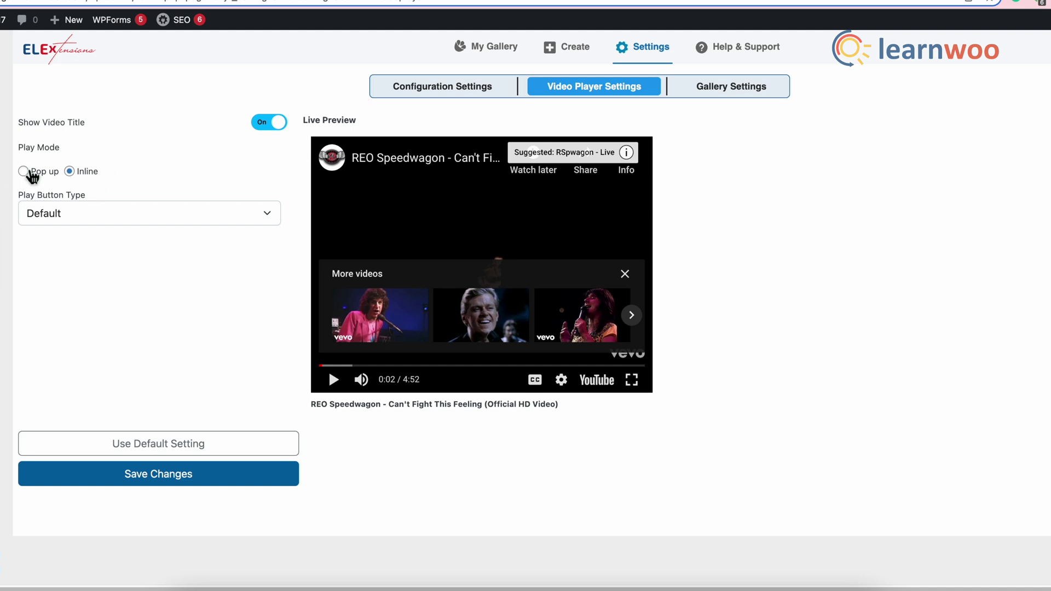
{"action": "left_click", "coordinate": [24, 172]}
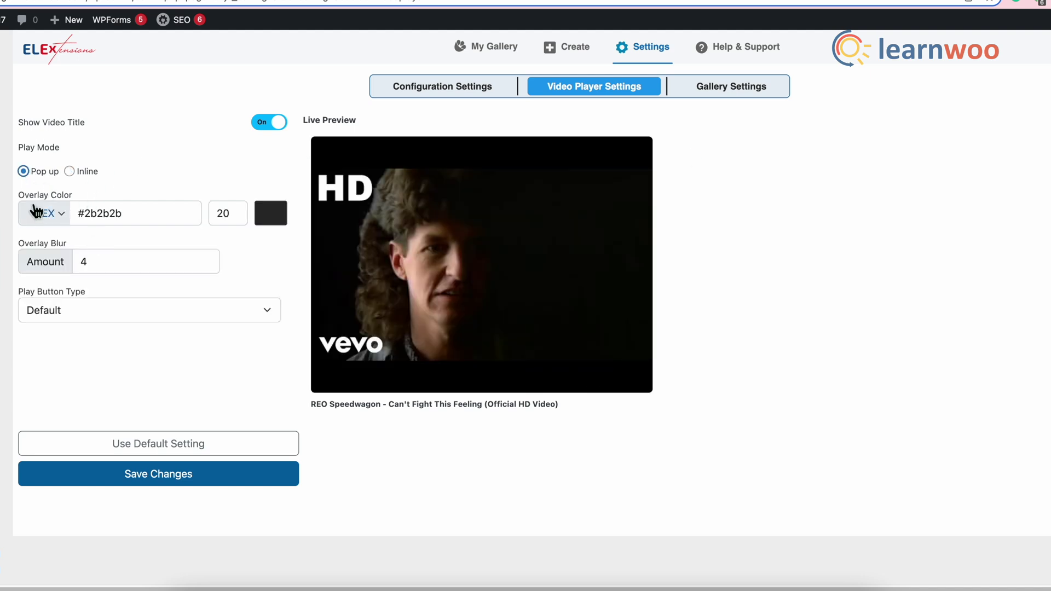
Step: Check the overlay colour and keep the overlay blur at 4
{"action": "left_click", "coordinate": [271, 213]}
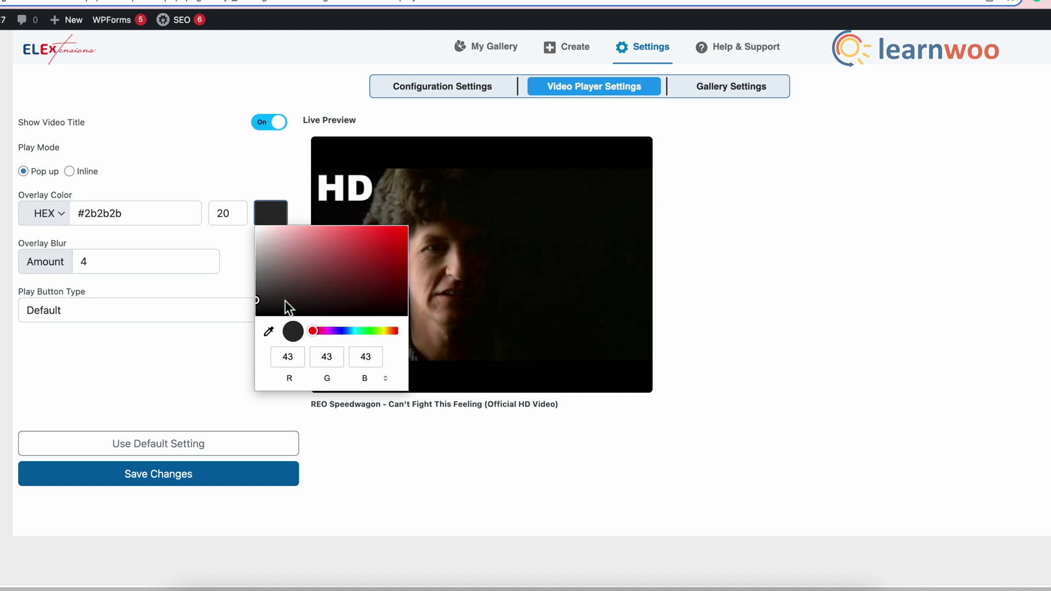
{"action": "left_click", "coordinate": [90, 268]}
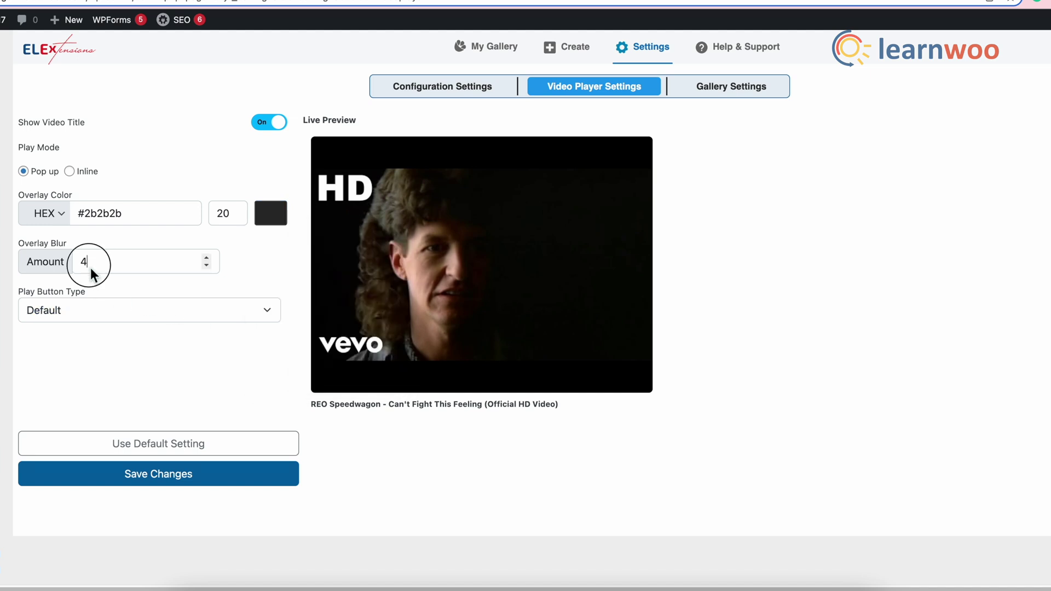
{"action": "left_click", "coordinate": [209, 259]}
{"action": "left_click", "coordinate": [207, 266]}
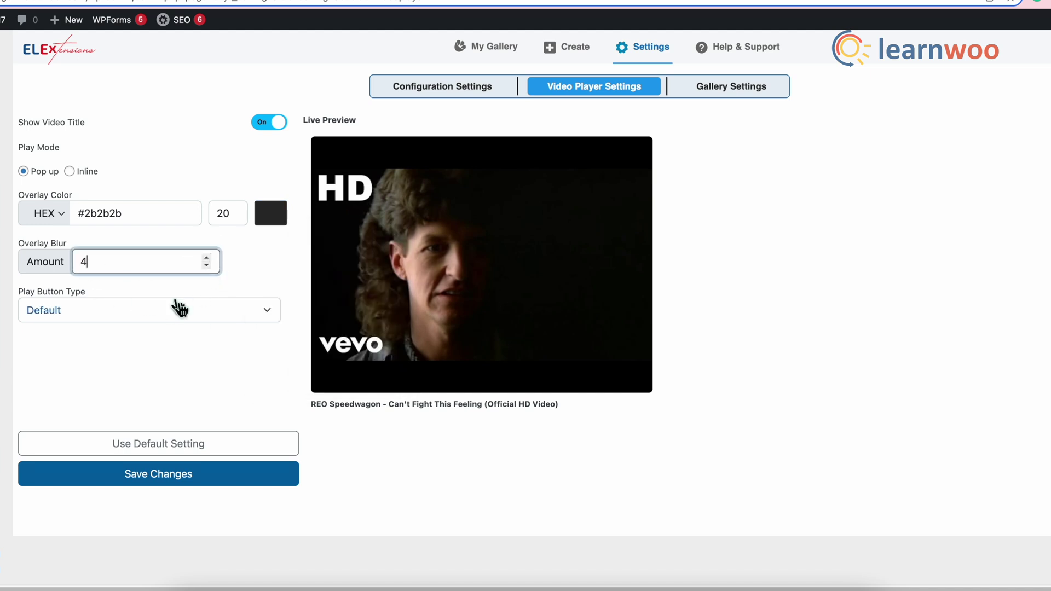
Step: Use a Customize Play Button shaped as a Rectangular with Rounded Corner
{"action": "left_click", "coordinate": [178, 316]}
{"action": "left_click", "coordinate": [156, 330]}
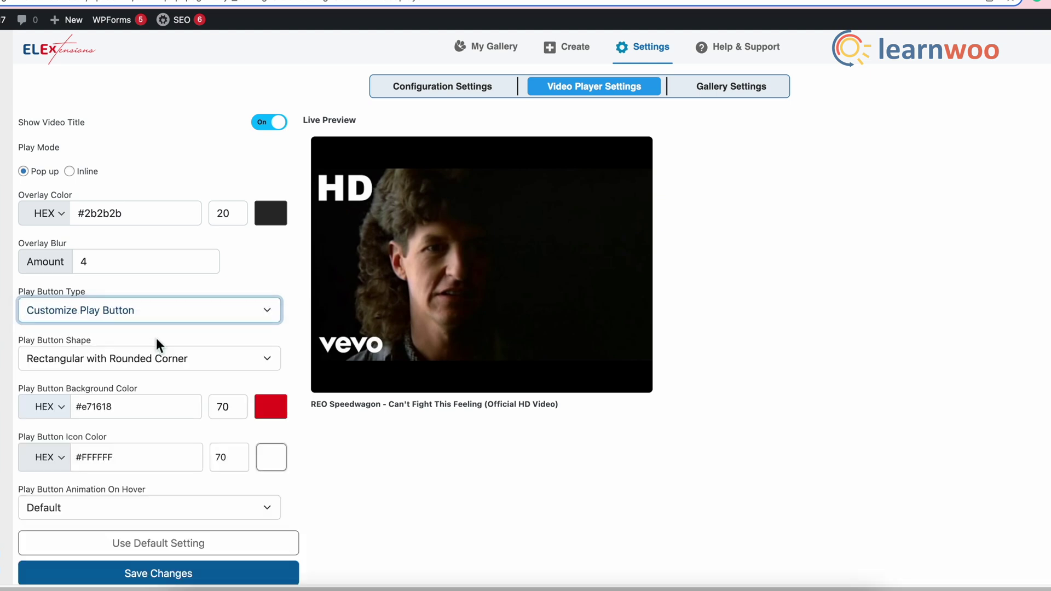
{"action": "left_click", "coordinate": [202, 371]}
{"action": "left_click", "coordinate": [208, 374]}
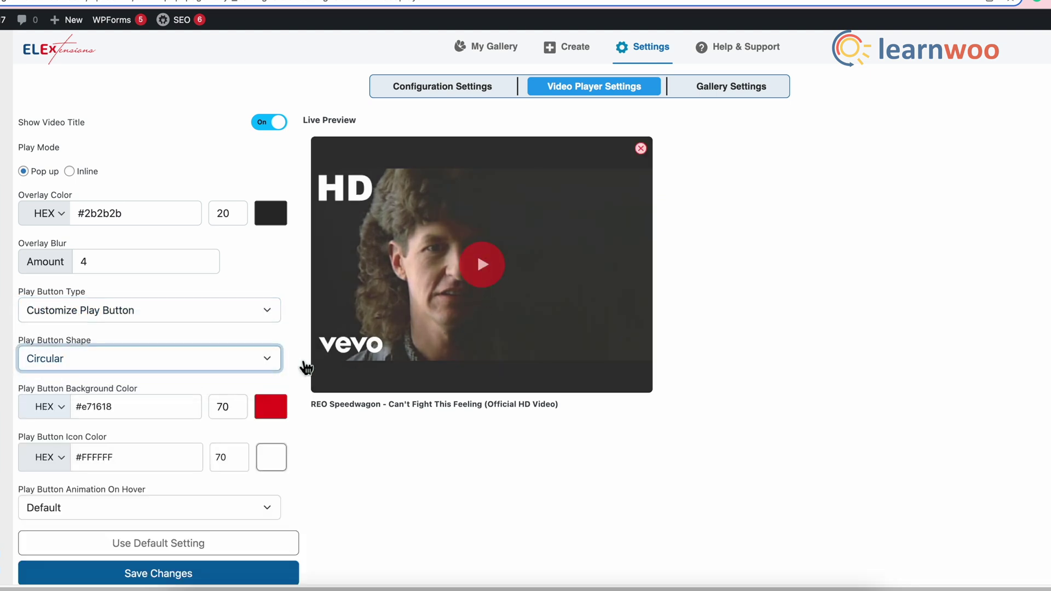
{"action": "left_click", "coordinate": [202, 367]}
{"action": "left_click", "coordinate": [202, 351]}
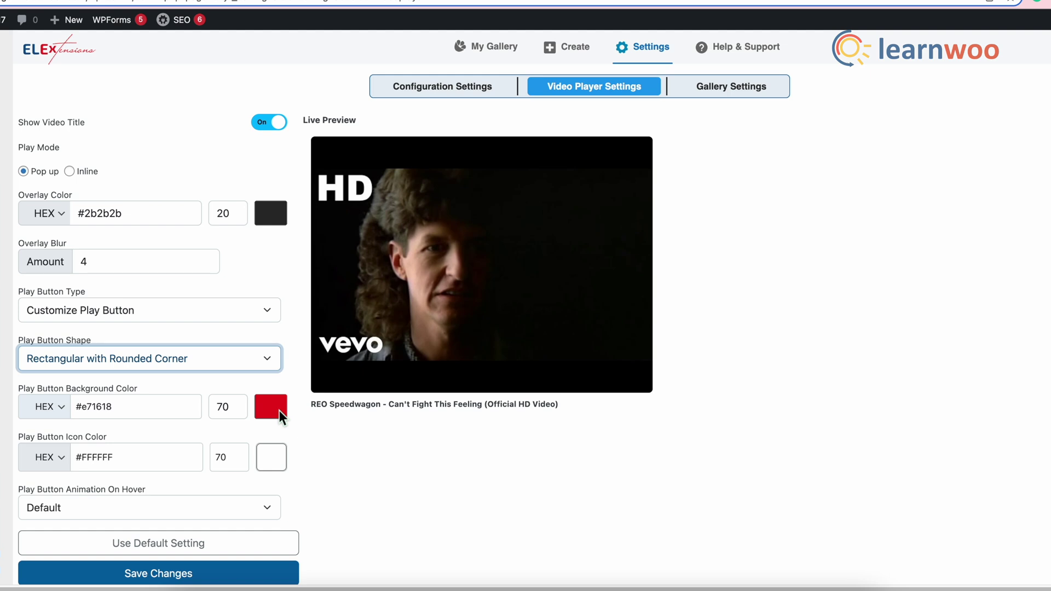
Step: Set the play button hover animation to Sliding Up-Down and save the player settings
{"action": "scroll", "coordinate": [280, 410], "scroll_direction": "down", "scroll_amount": 1}
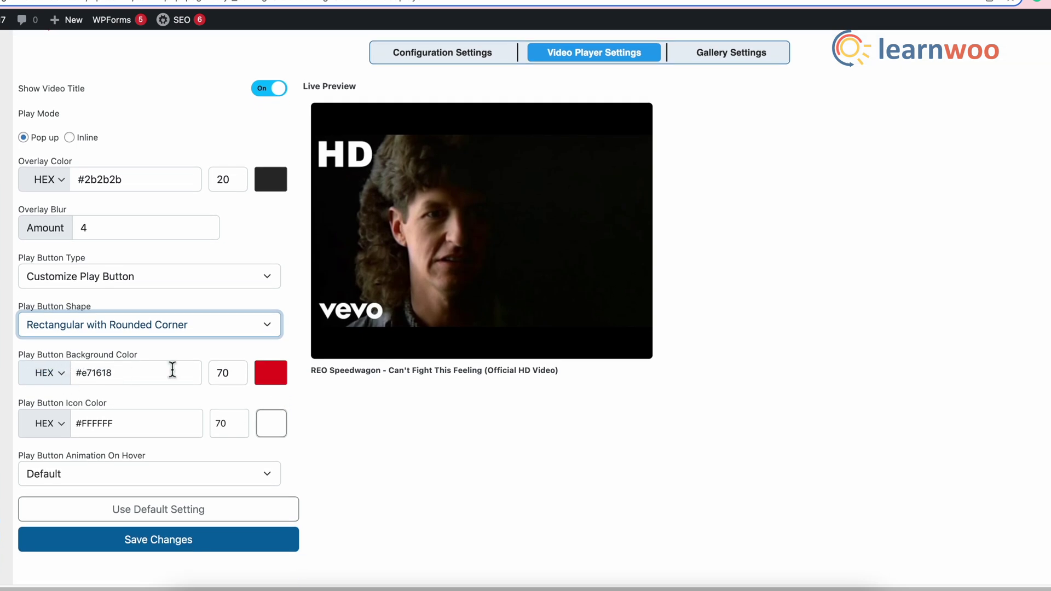
{"action": "left_click", "coordinate": [268, 374]}
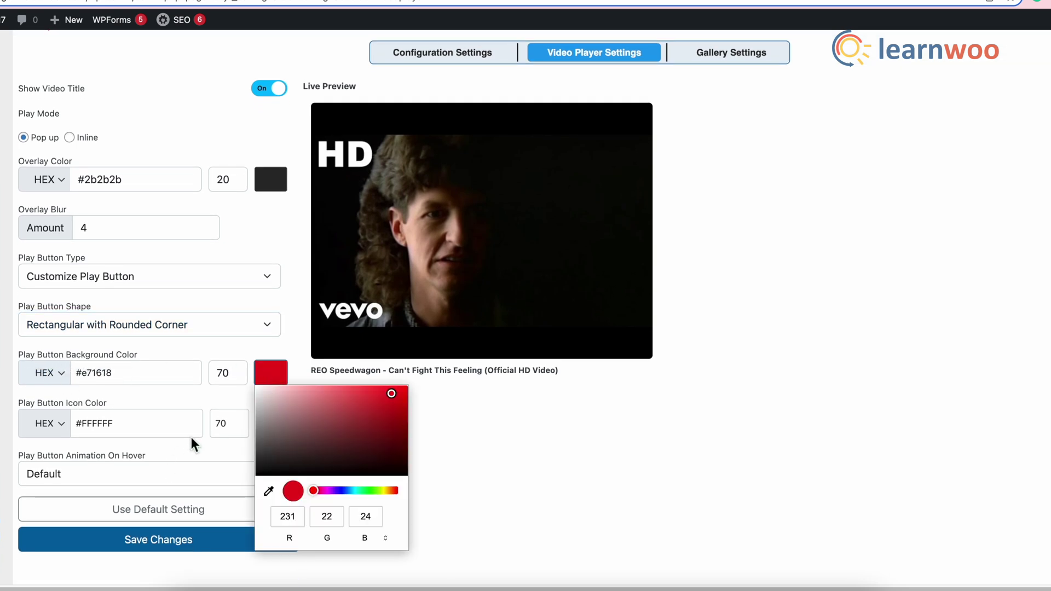
{"action": "left_click", "coordinate": [76, 476]}
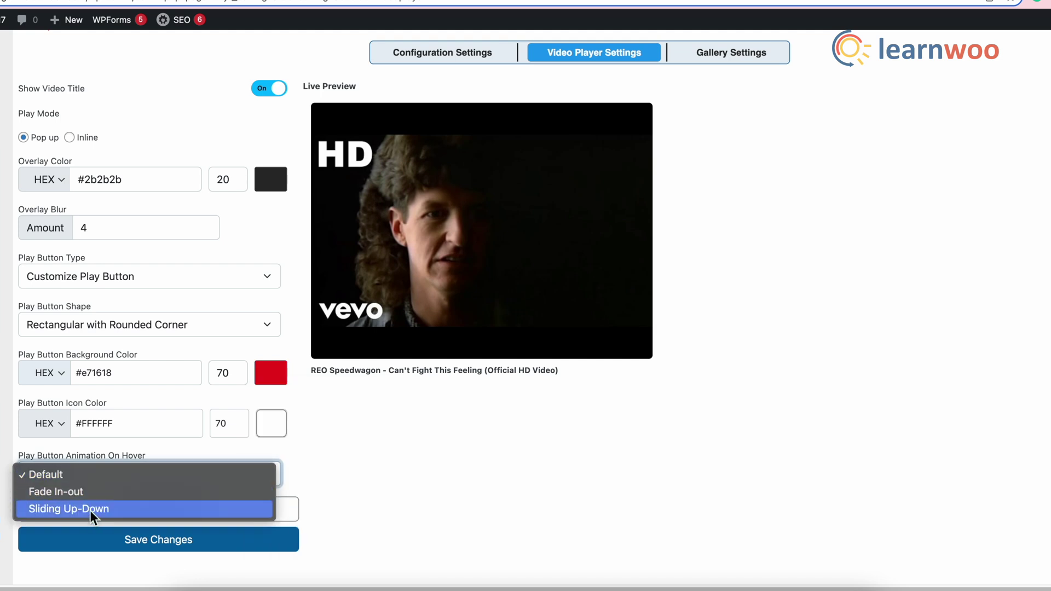
{"action": "left_click", "coordinate": [160, 523]}
{"action": "left_click", "coordinate": [198, 553]}
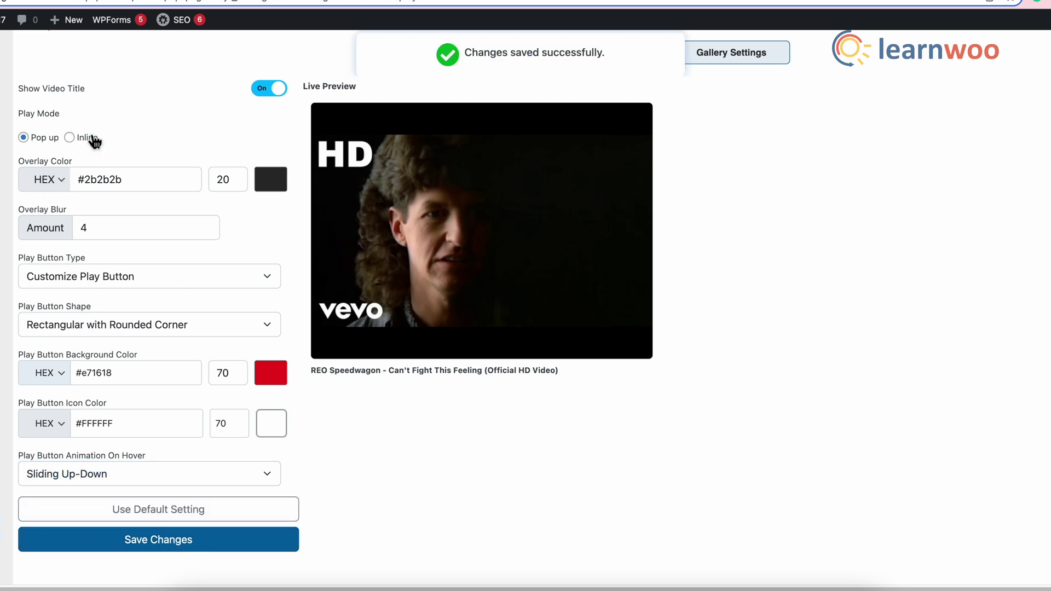
Step: Keep the player in Pop up play mode and save the settings again
{"action": "left_click", "coordinate": [75, 138]}
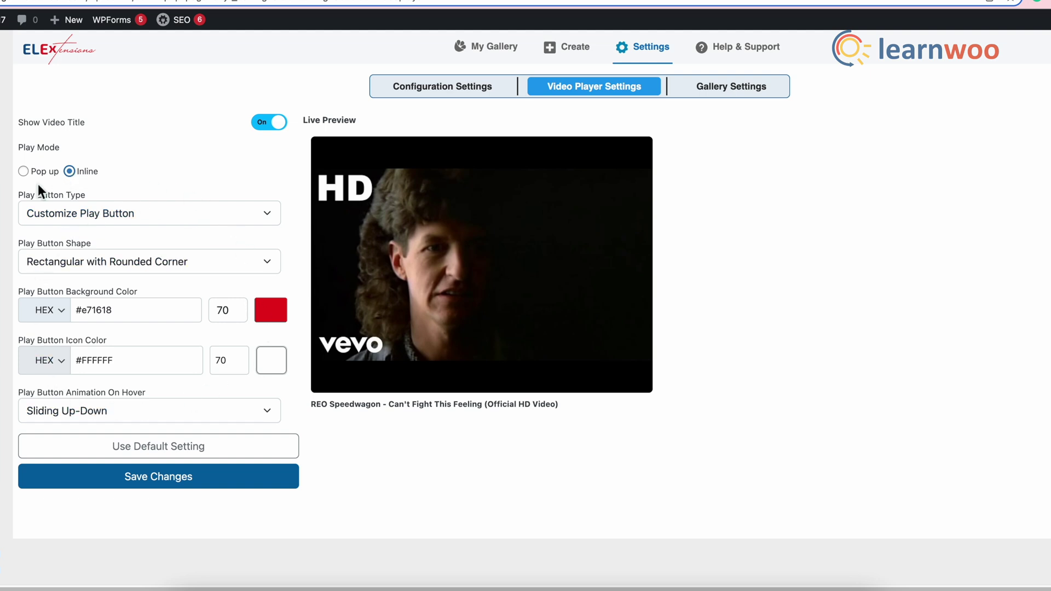
{"action": "left_click", "coordinate": [24, 172]}
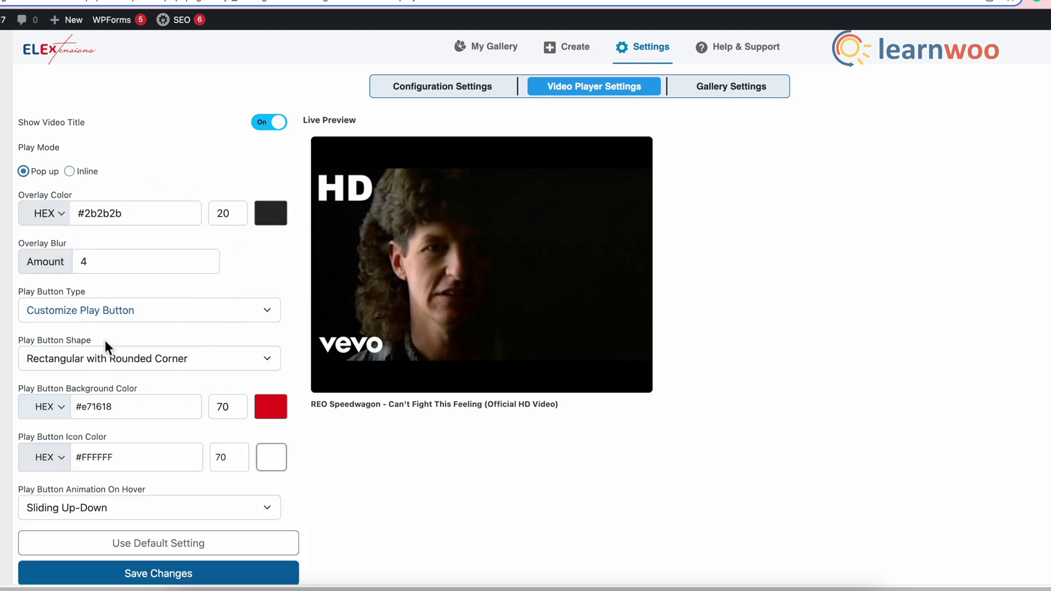
{"action": "left_click", "coordinate": [157, 578]}
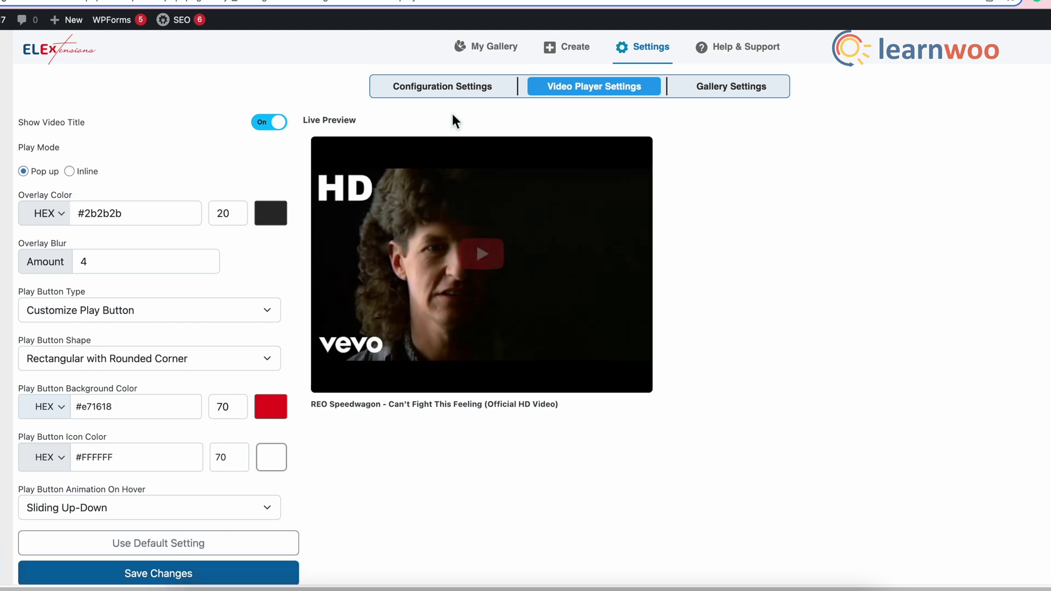
Step: In Gallery Settings, enable Give Shadow with a blue-grey #647796 shadow colour
{"action": "left_click", "coordinate": [731, 93]}
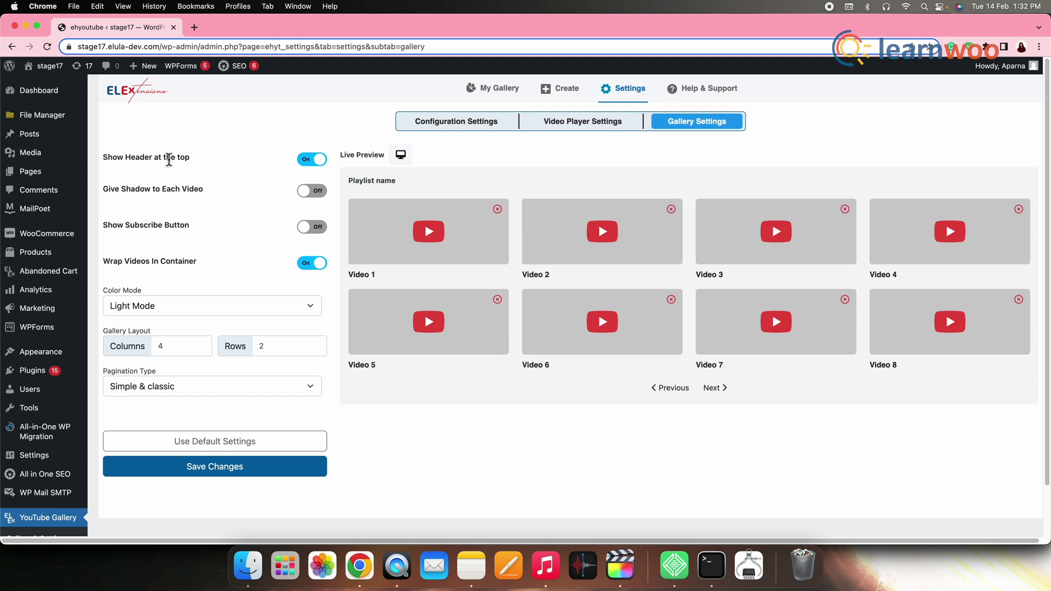
{"action": "left_click", "coordinate": [313, 193]}
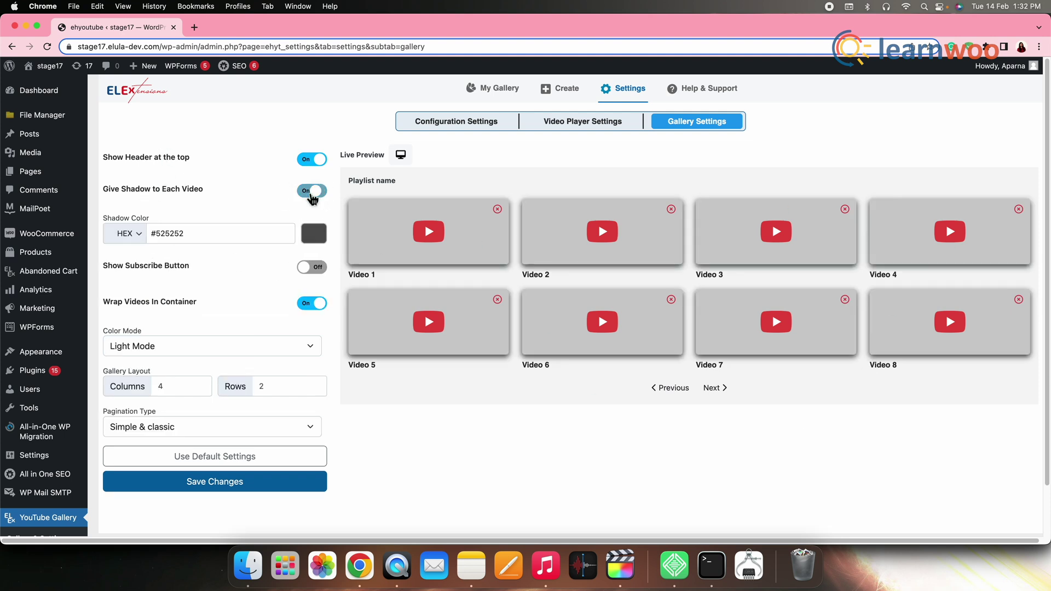
{"action": "left_click", "coordinate": [322, 239]}
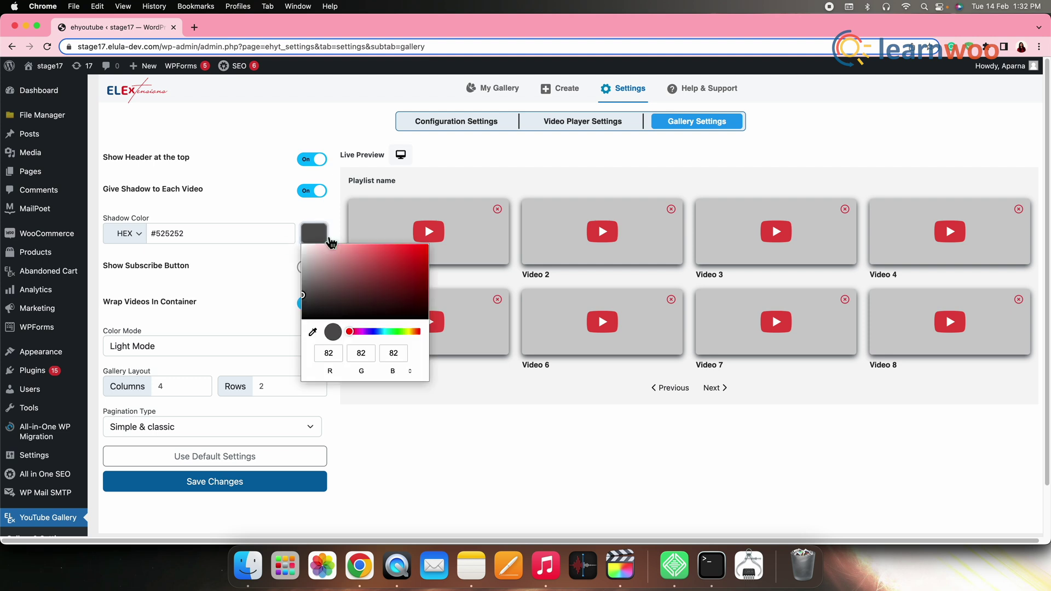
{"action": "left_click", "coordinate": [379, 332]}
{"action": "left_click_drag", "start_coordinate": [305, 297], "coordinate": [347, 278]}
{"action": "left_click", "coordinate": [317, 392]}
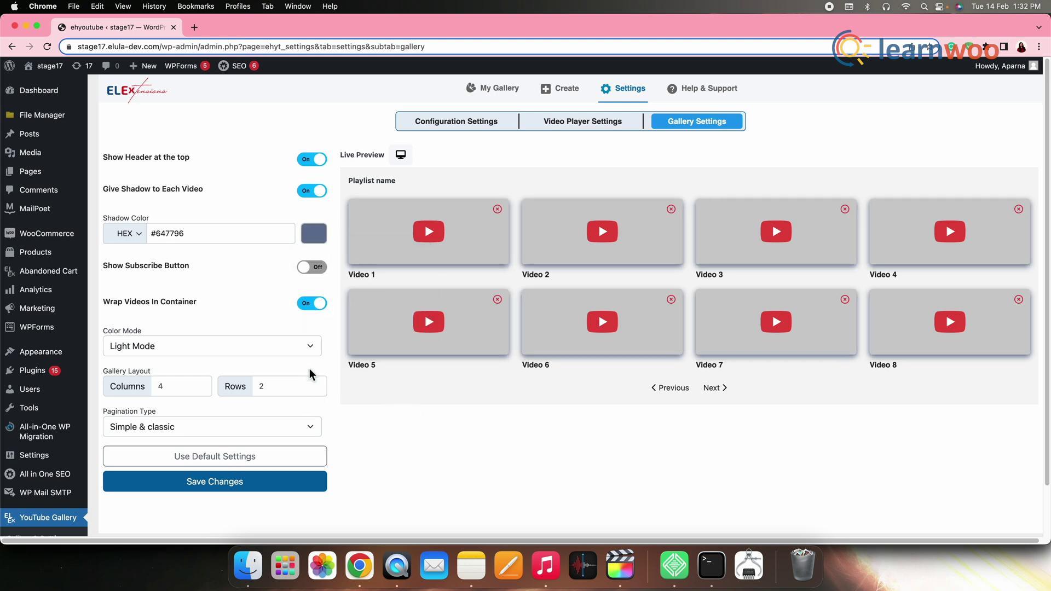
Step: Leave the subscribe button off, set Color Mode to Dark Mode, and save
{"action": "left_click", "coordinate": [310, 268]}
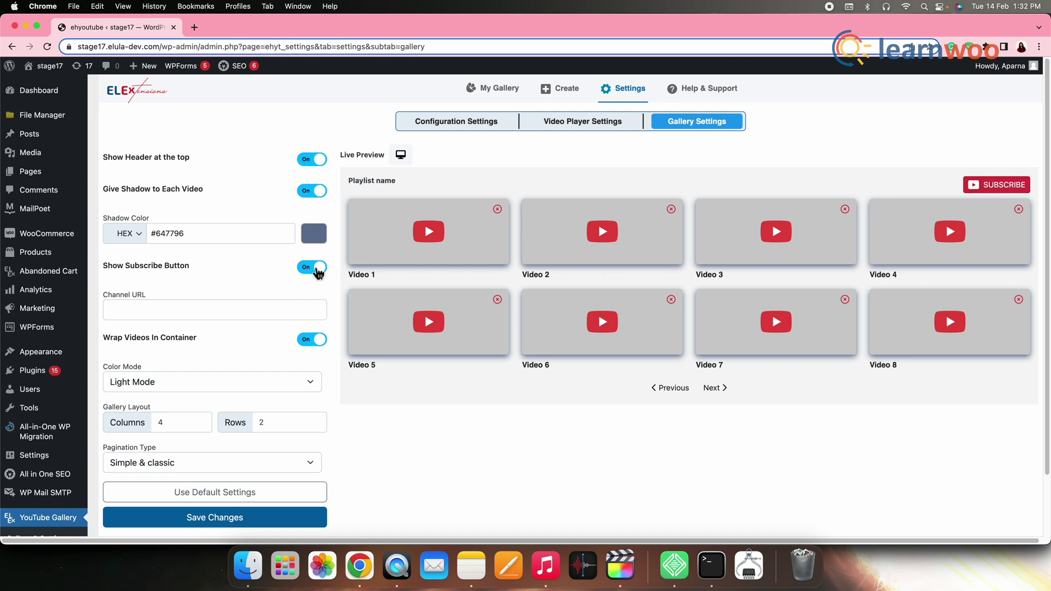
{"action": "left_click", "coordinate": [317, 272]}
{"action": "left_click", "coordinate": [268, 353]}
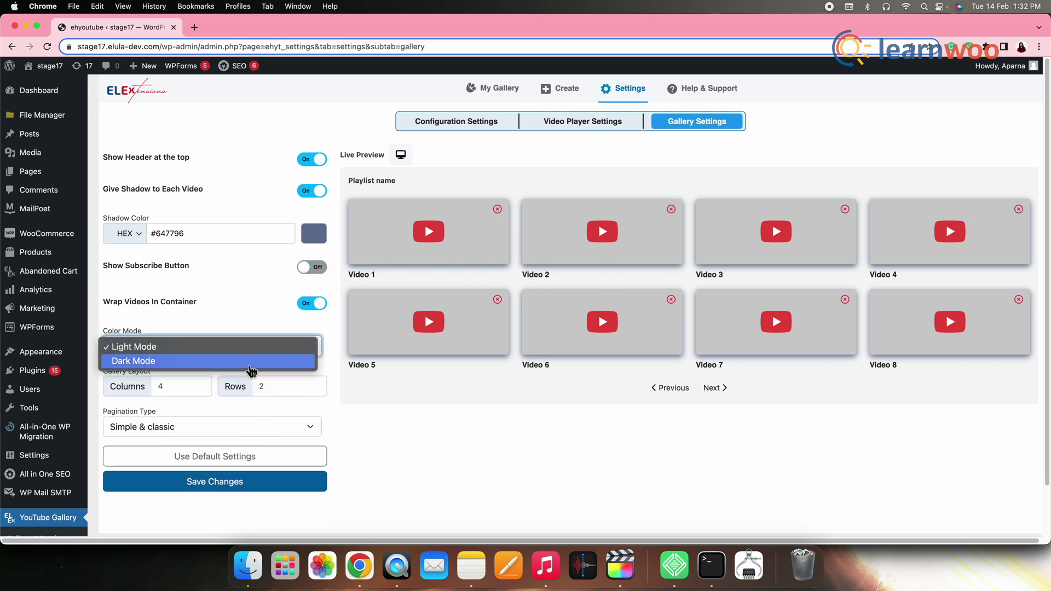
{"action": "left_click", "coordinate": [250, 364]}
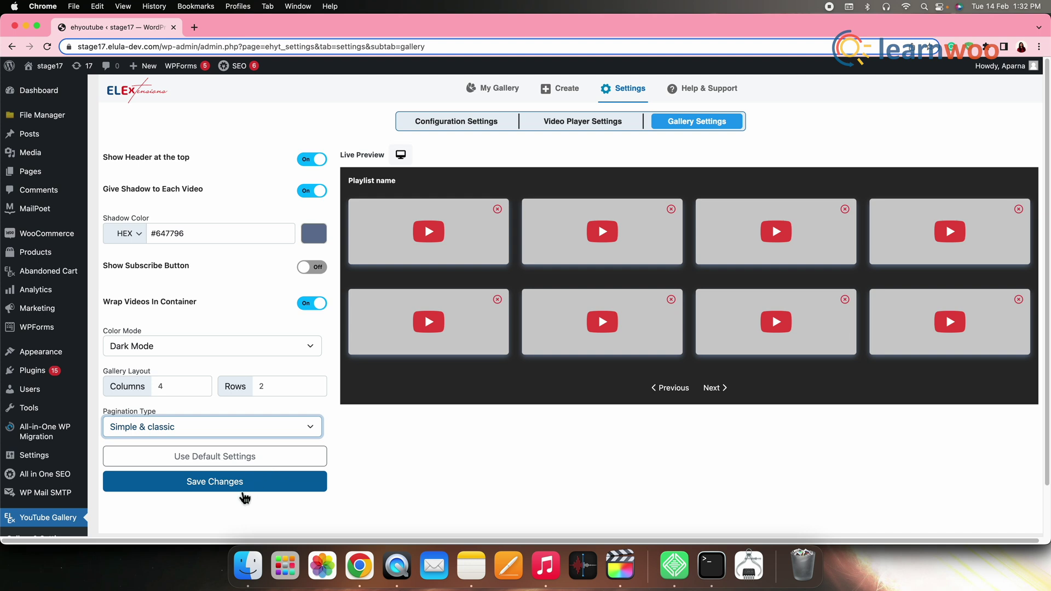
{"action": "left_click", "coordinate": [243, 491]}
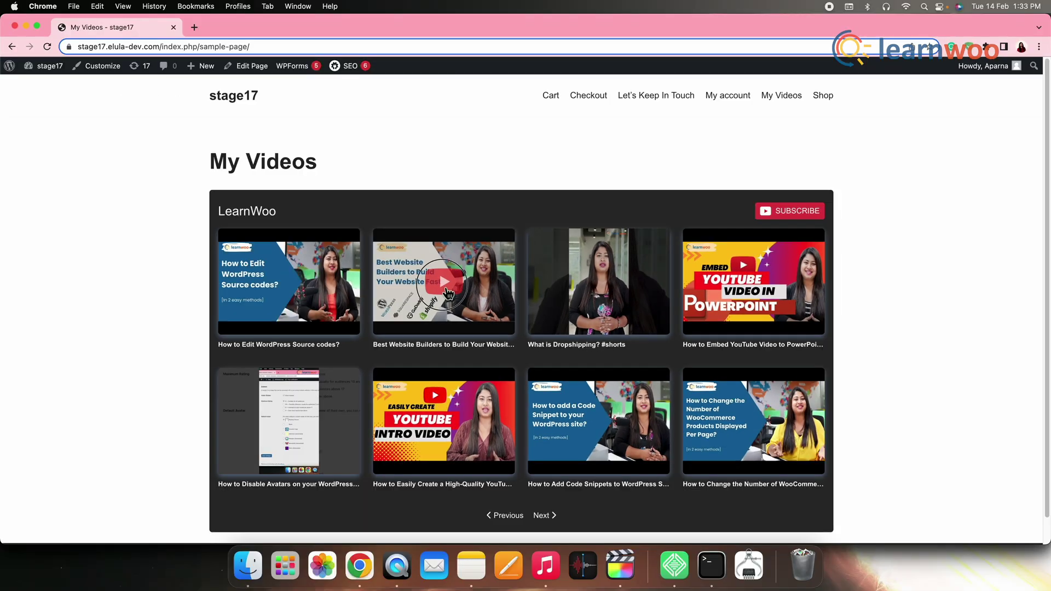
Step: Play 'Best Website Builders to Build Your Website Fast' in the pop-up player and pause it at 0:02
{"action": "left_click", "coordinate": [445, 290]}
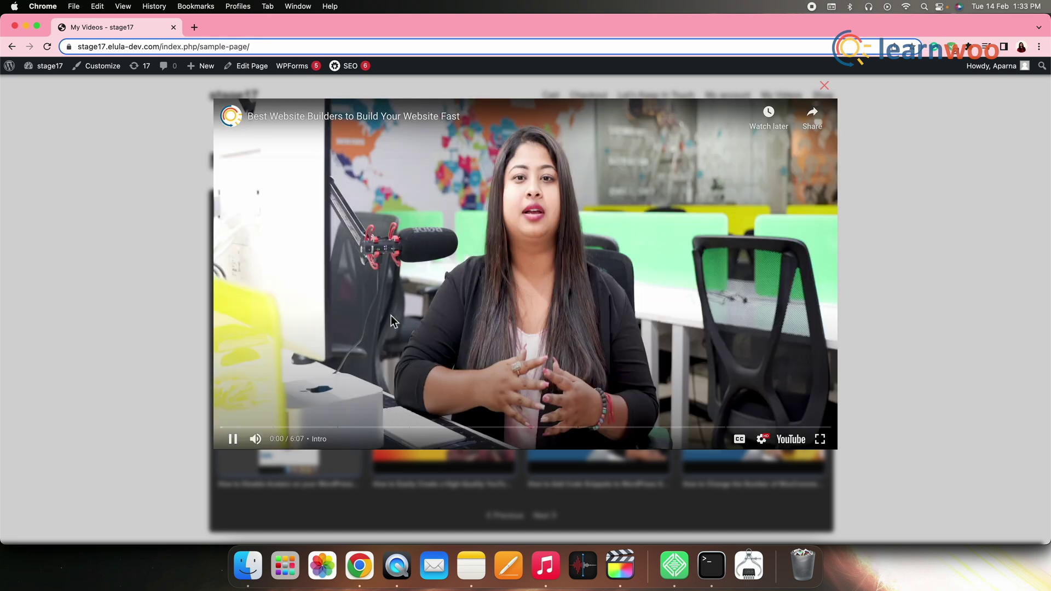
{"action": "left_click", "coordinate": [231, 441]}
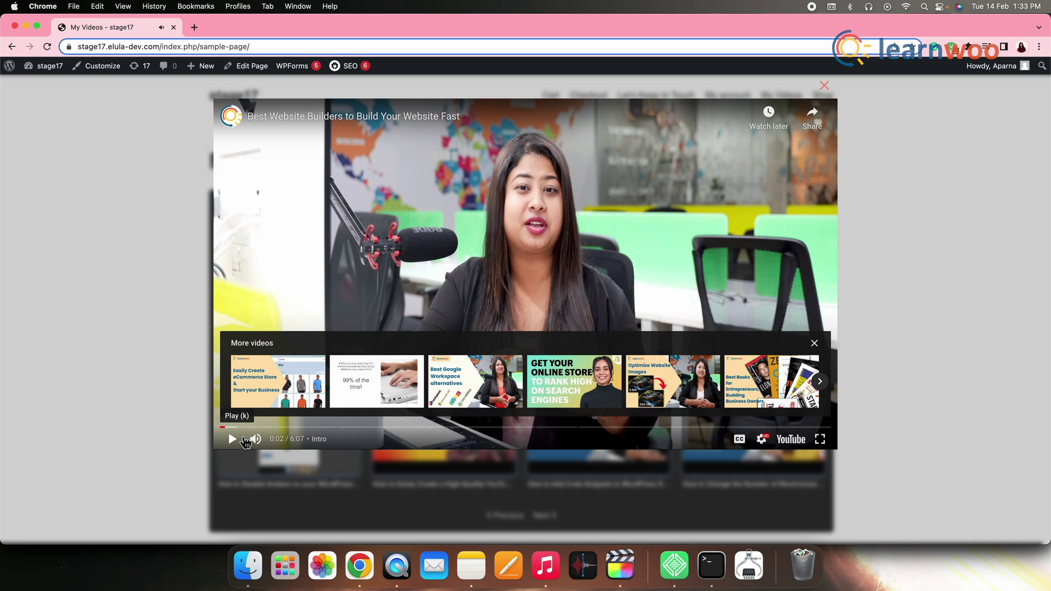